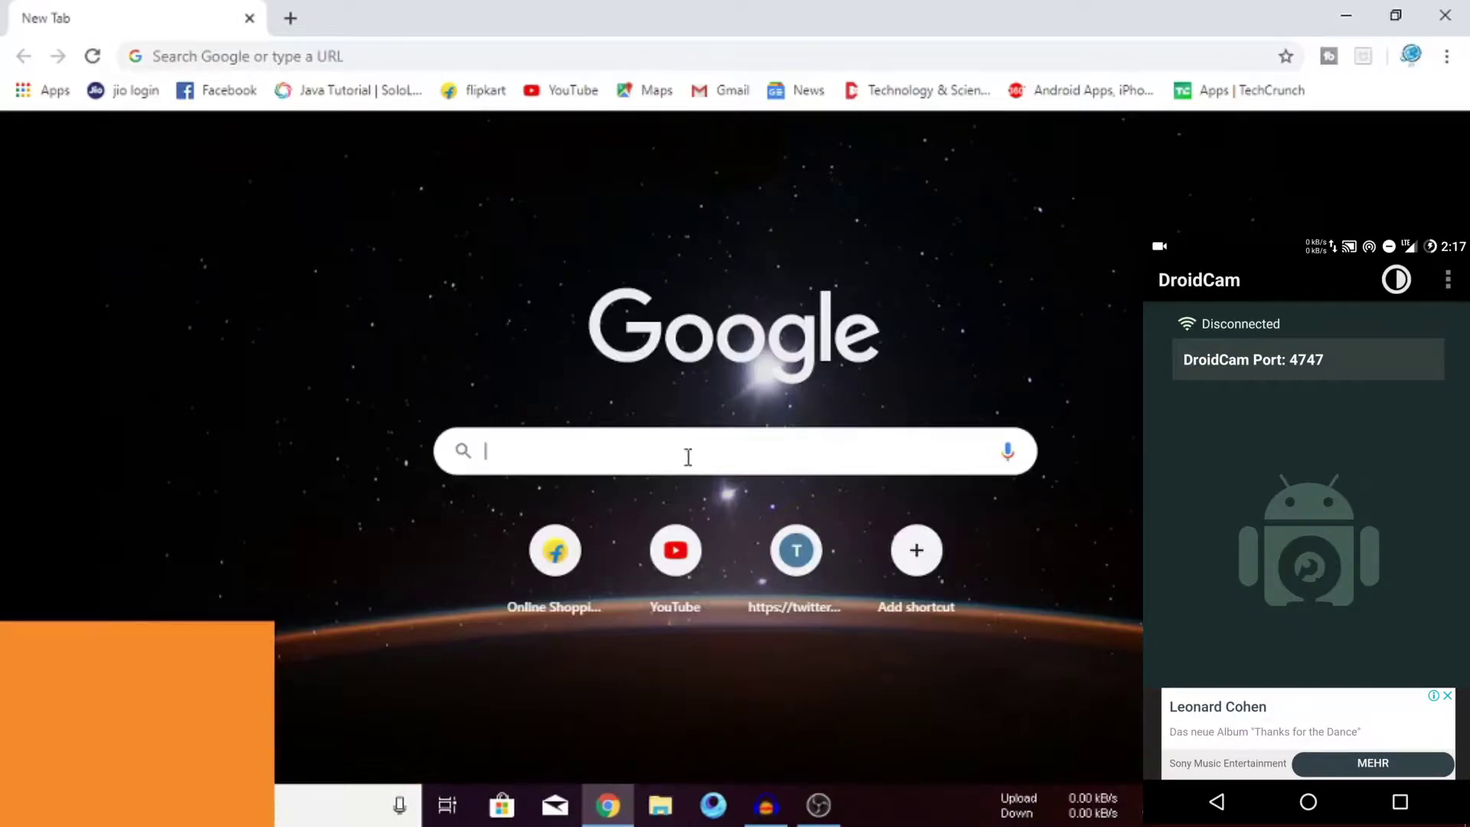
Search Google for 'droidcam' and open the 'Windows | Dev47Apps' page offering DroidCam Client v6.1.
{"action": "type", "text": "droid"}
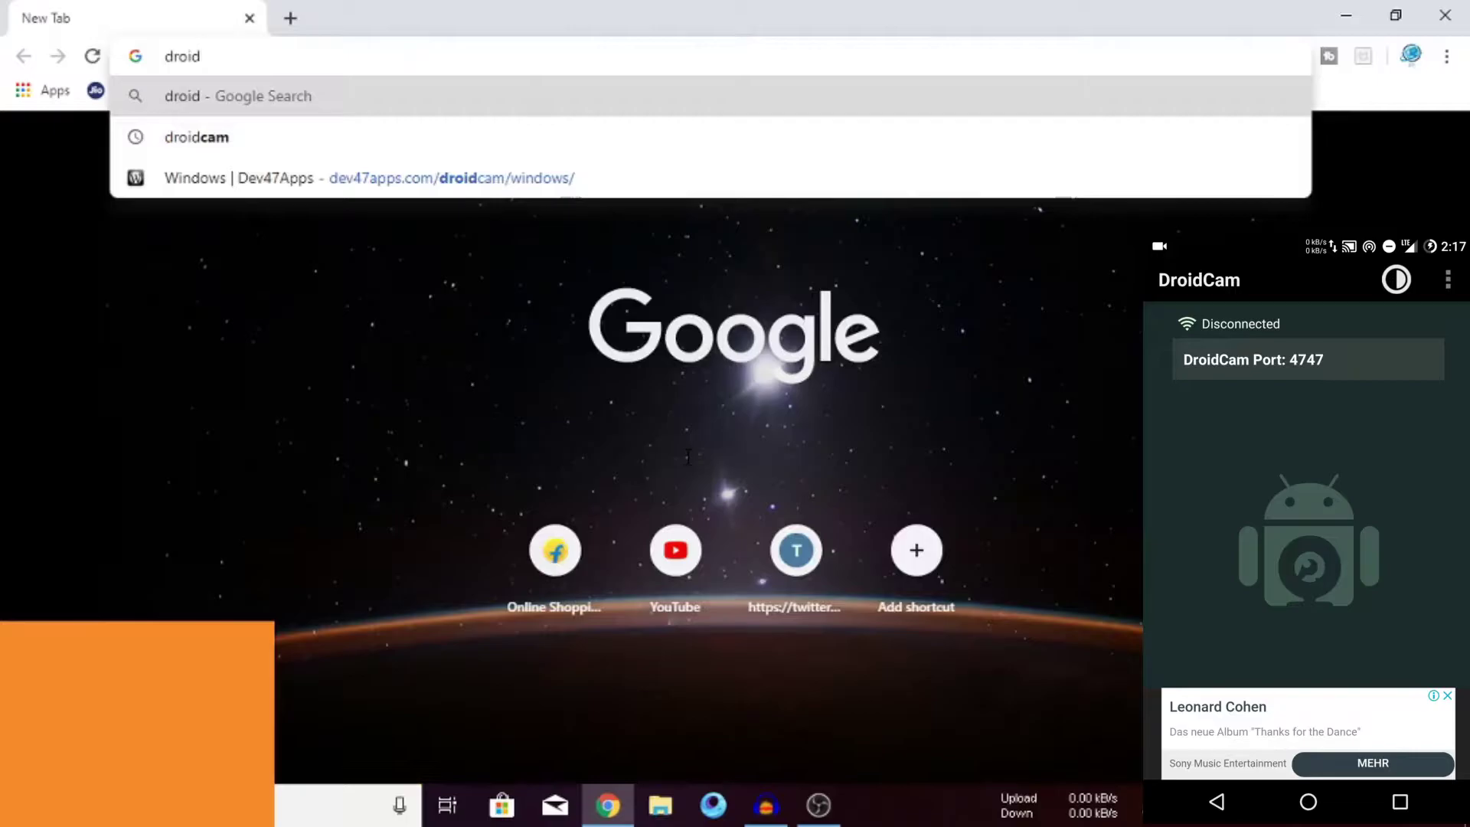
{"action": "key", "text": "Down"}
{"action": "key", "text": "Return"}
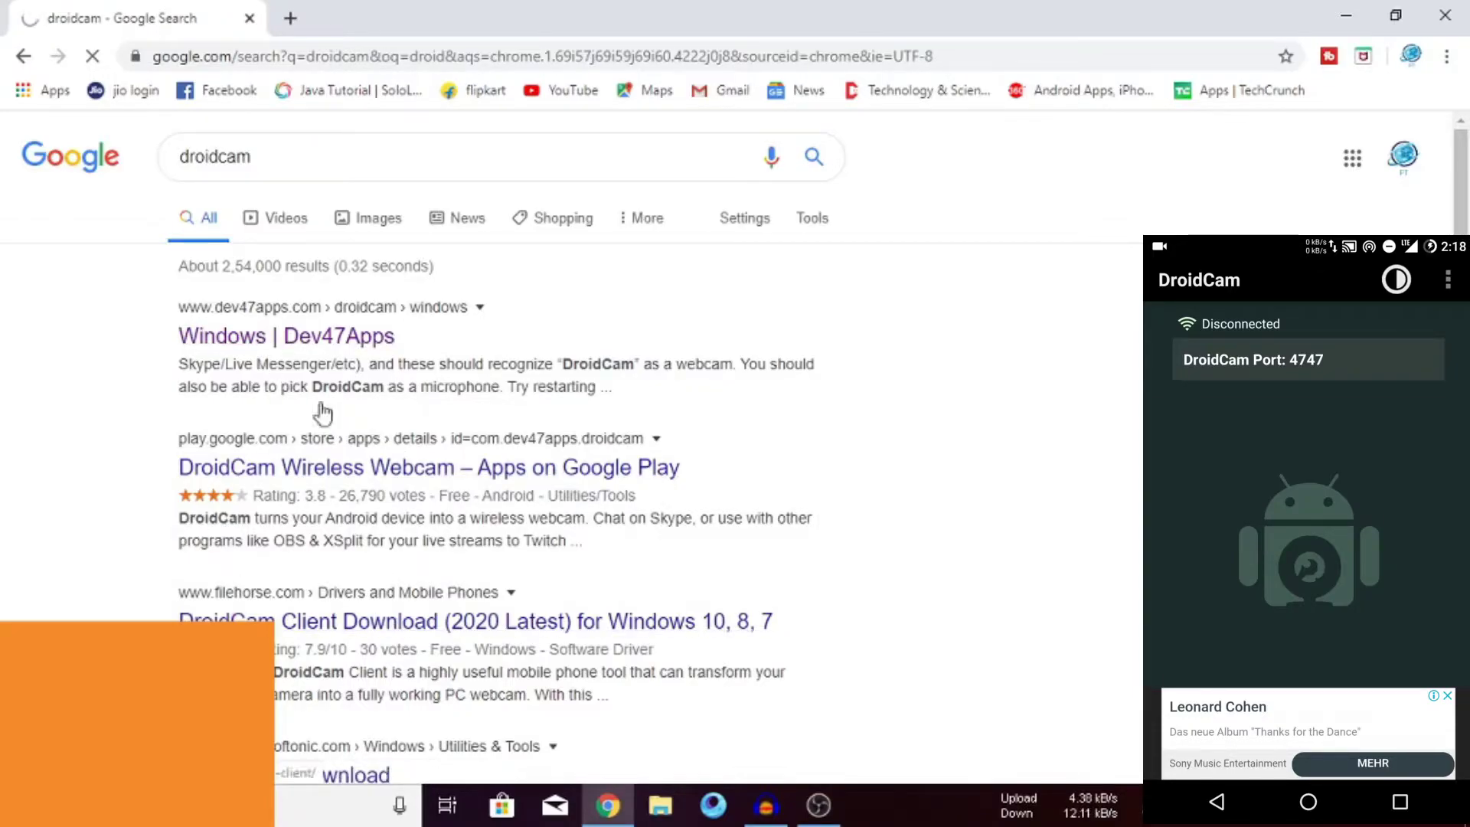
{"action": "left_click", "coordinate": [370, 314]}
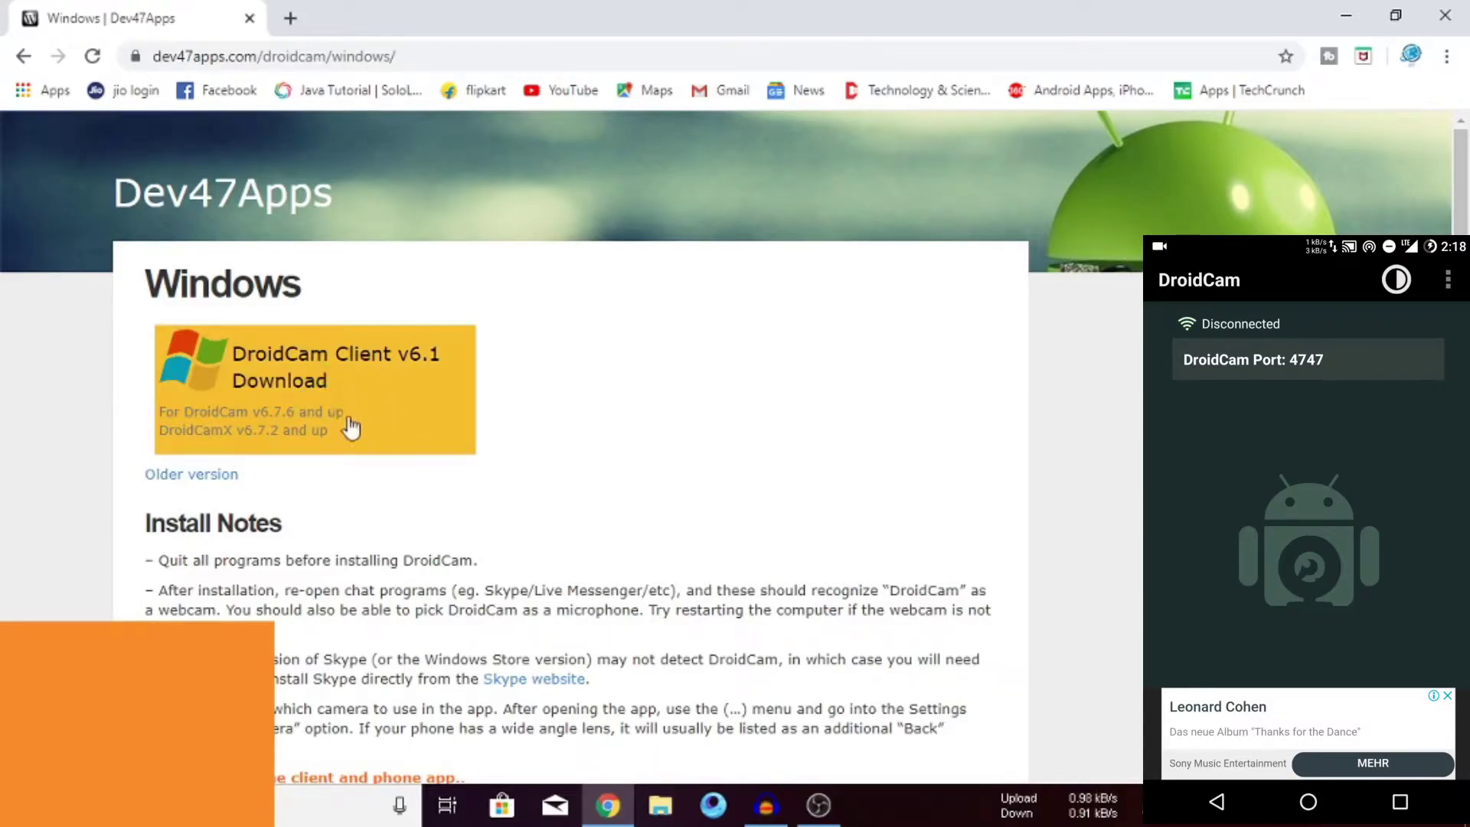
{"action": "scroll", "coordinate": [489, 526], "scroll_direction": "down", "scroll_amount": 2}
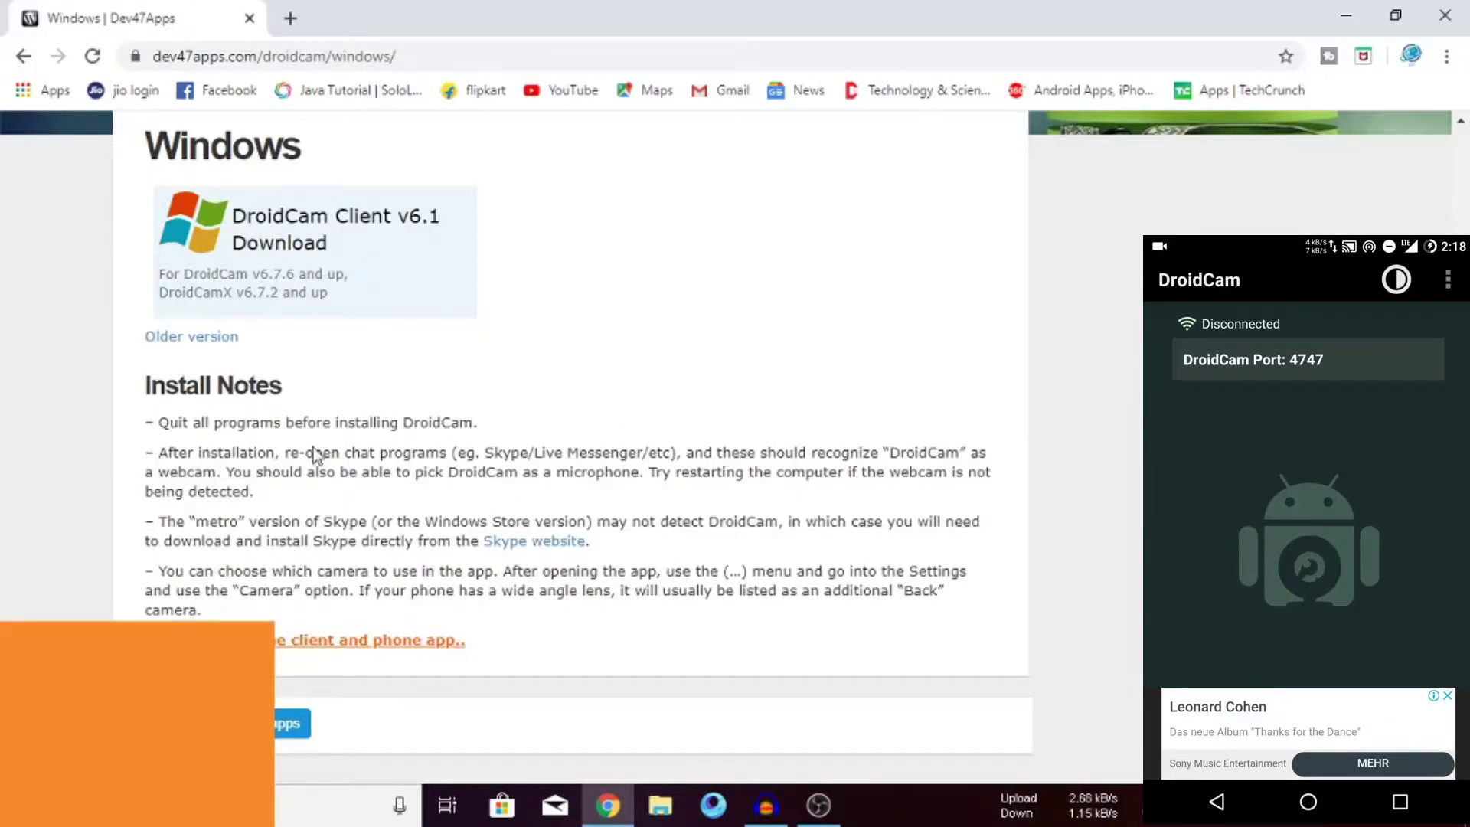
{"action": "scroll", "coordinate": [490, 360], "scroll_direction": "up", "scroll_amount": 2}
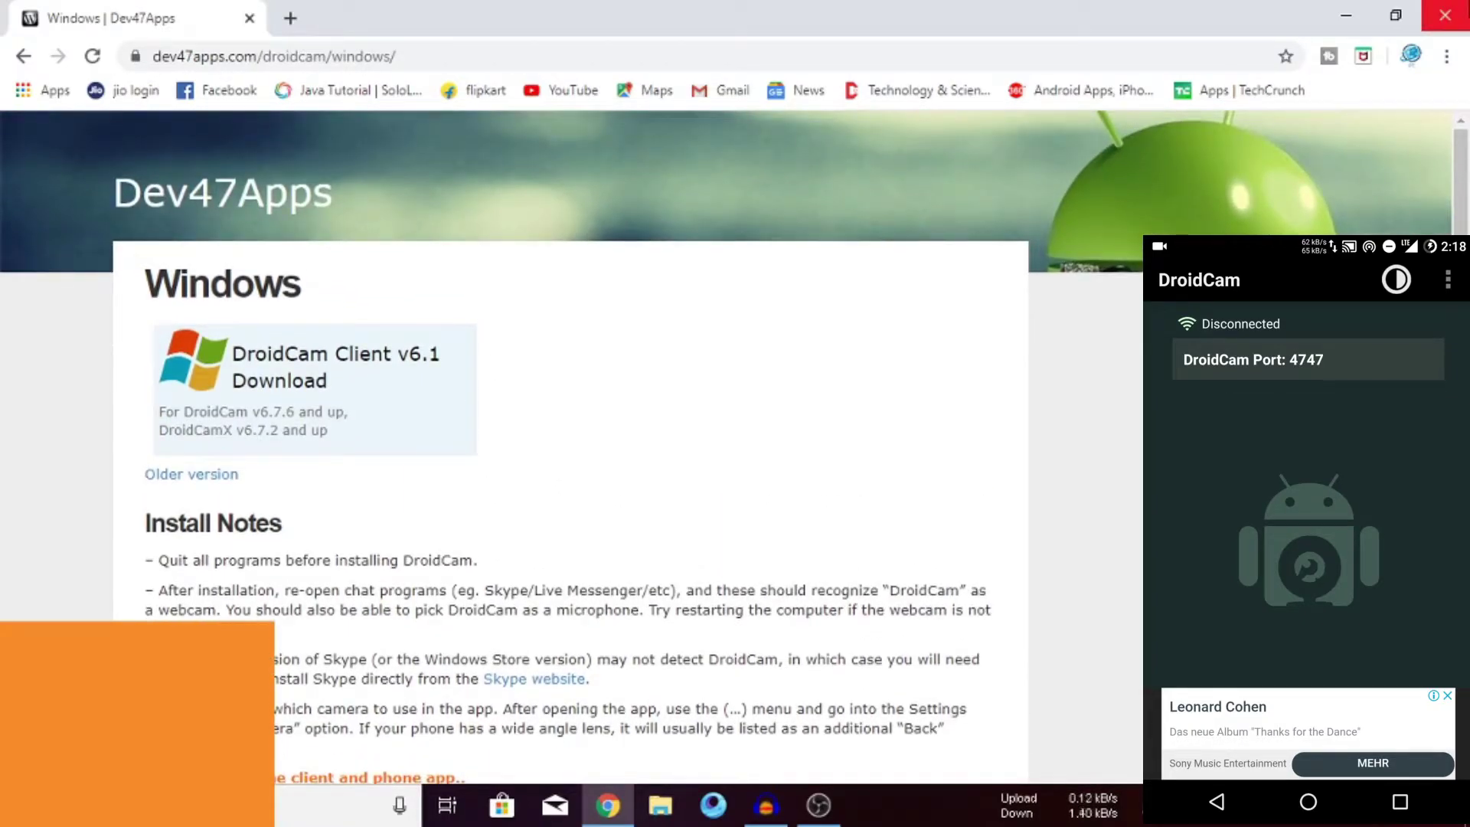
Close Chrome, launch DroidCam from its desktop icon, and move its window to the screen centre.
{"action": "left_click", "coordinate": [1444, 15]}
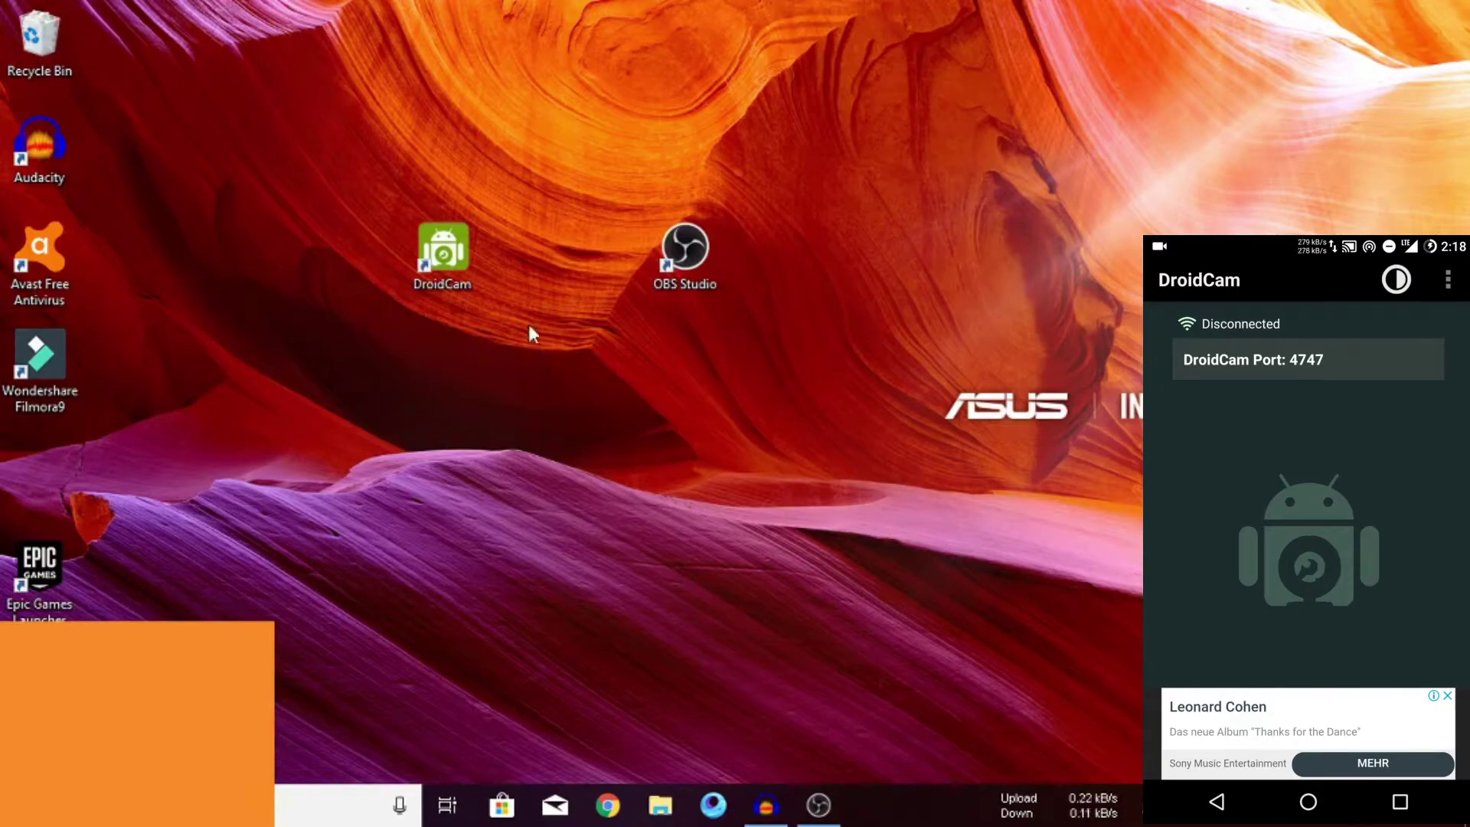
{"action": "double_click", "coordinate": [459, 261]}
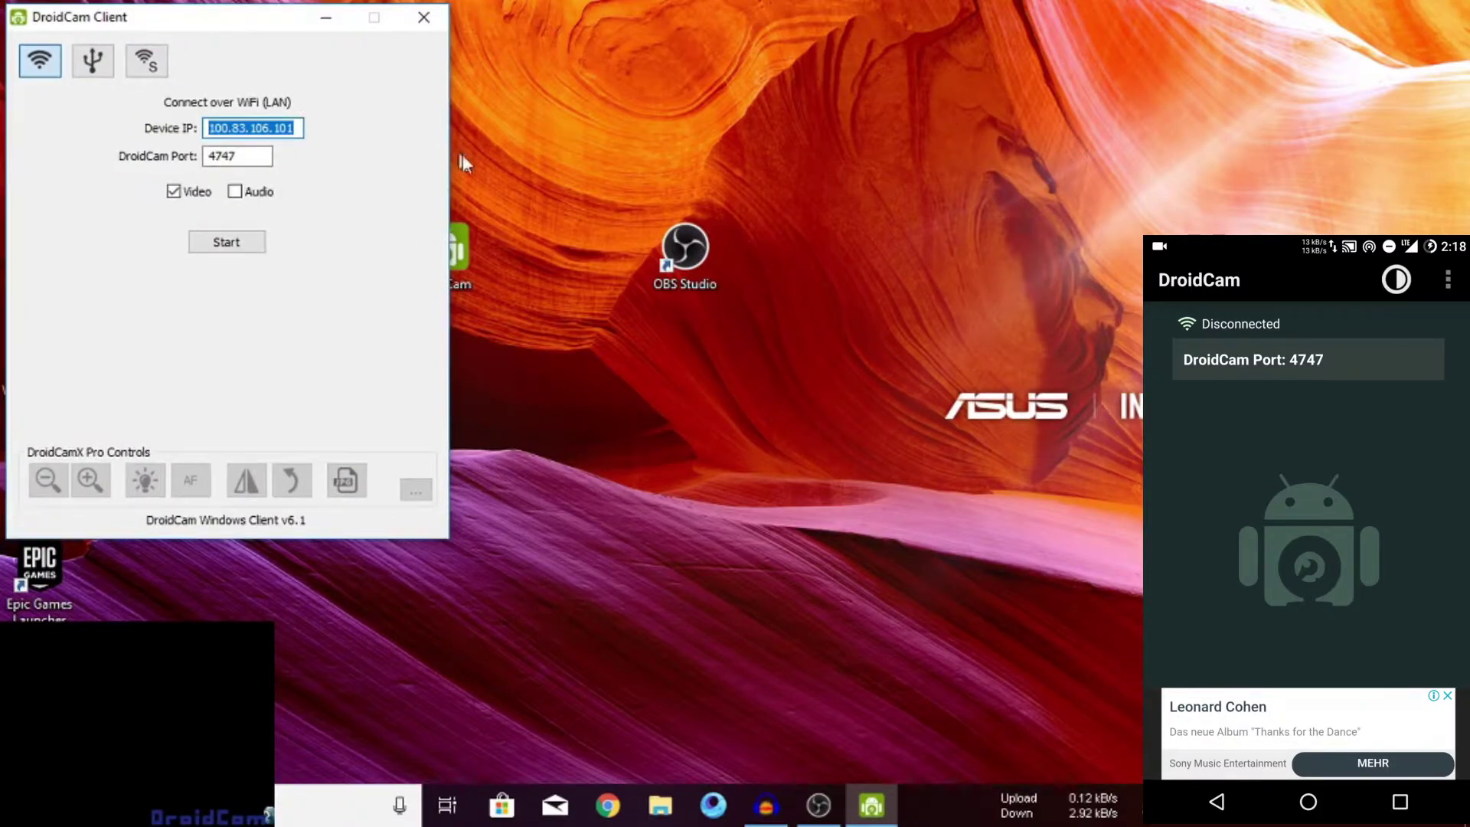
{"action": "left_click_drag", "start_coordinate": [205, 11], "coordinate": [563, 113]}
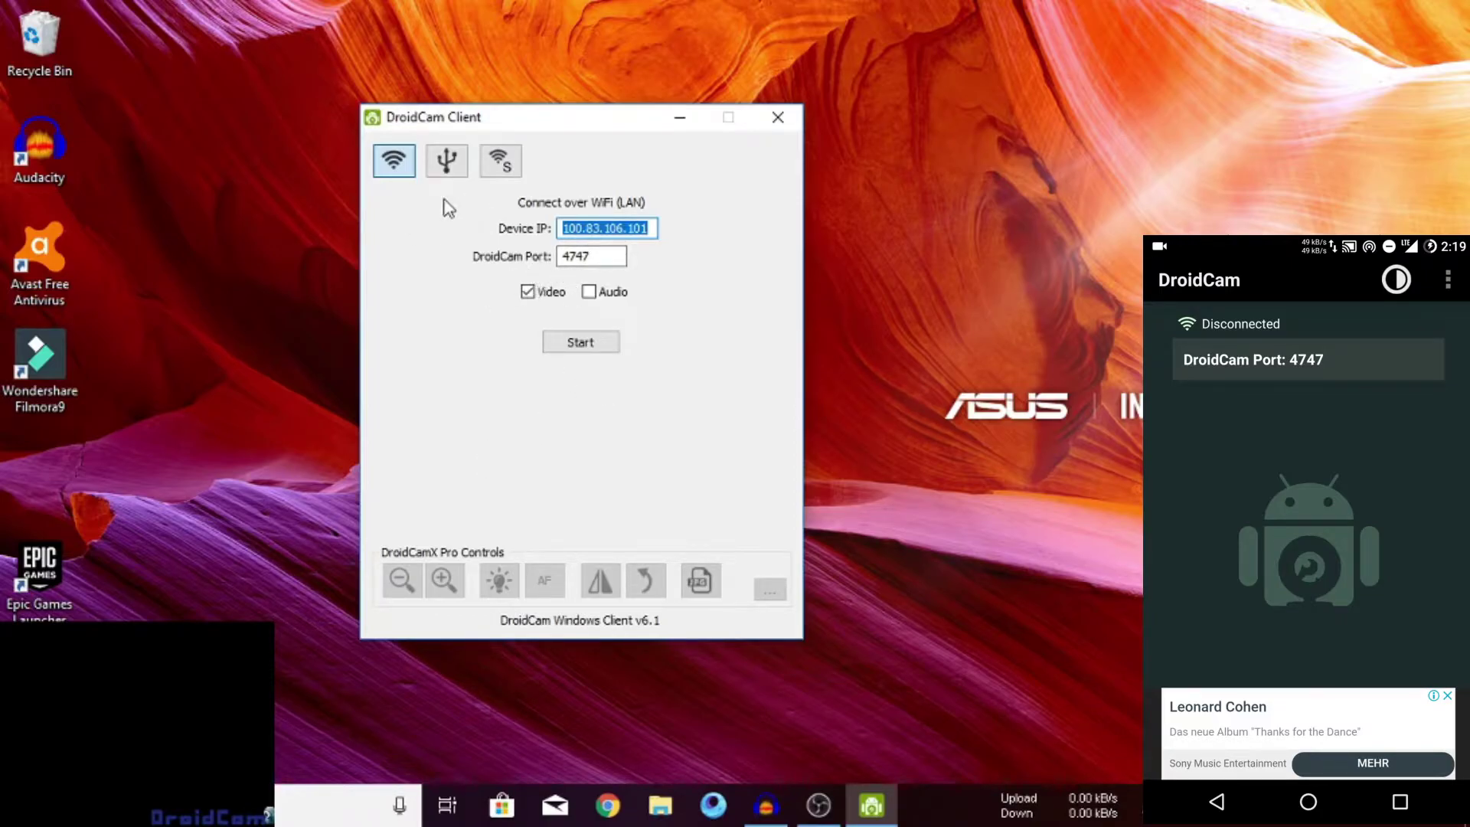
{"action": "left_click", "coordinate": [447, 172]}
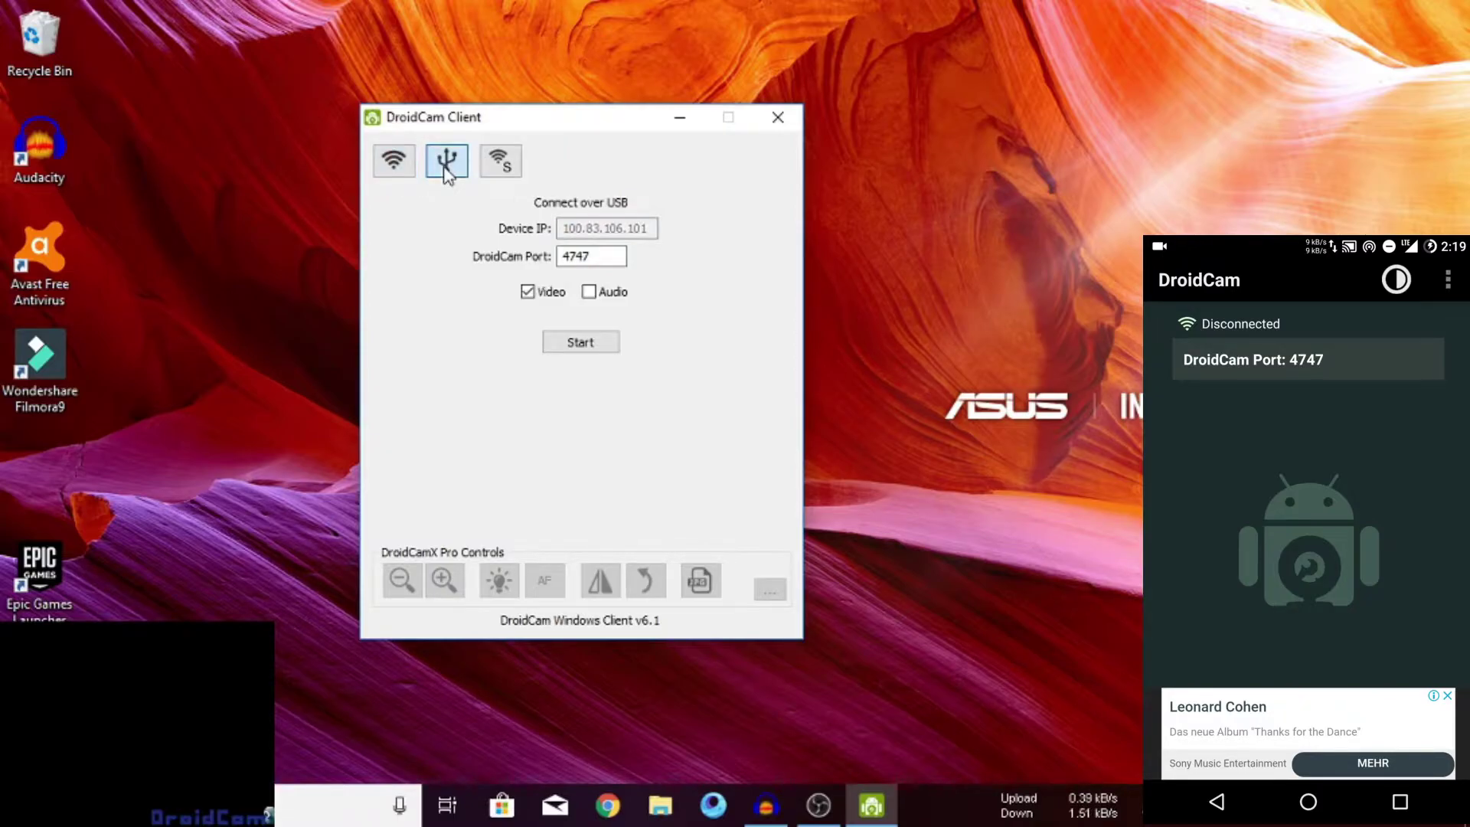
{"action": "left_click", "coordinate": [521, 171]}
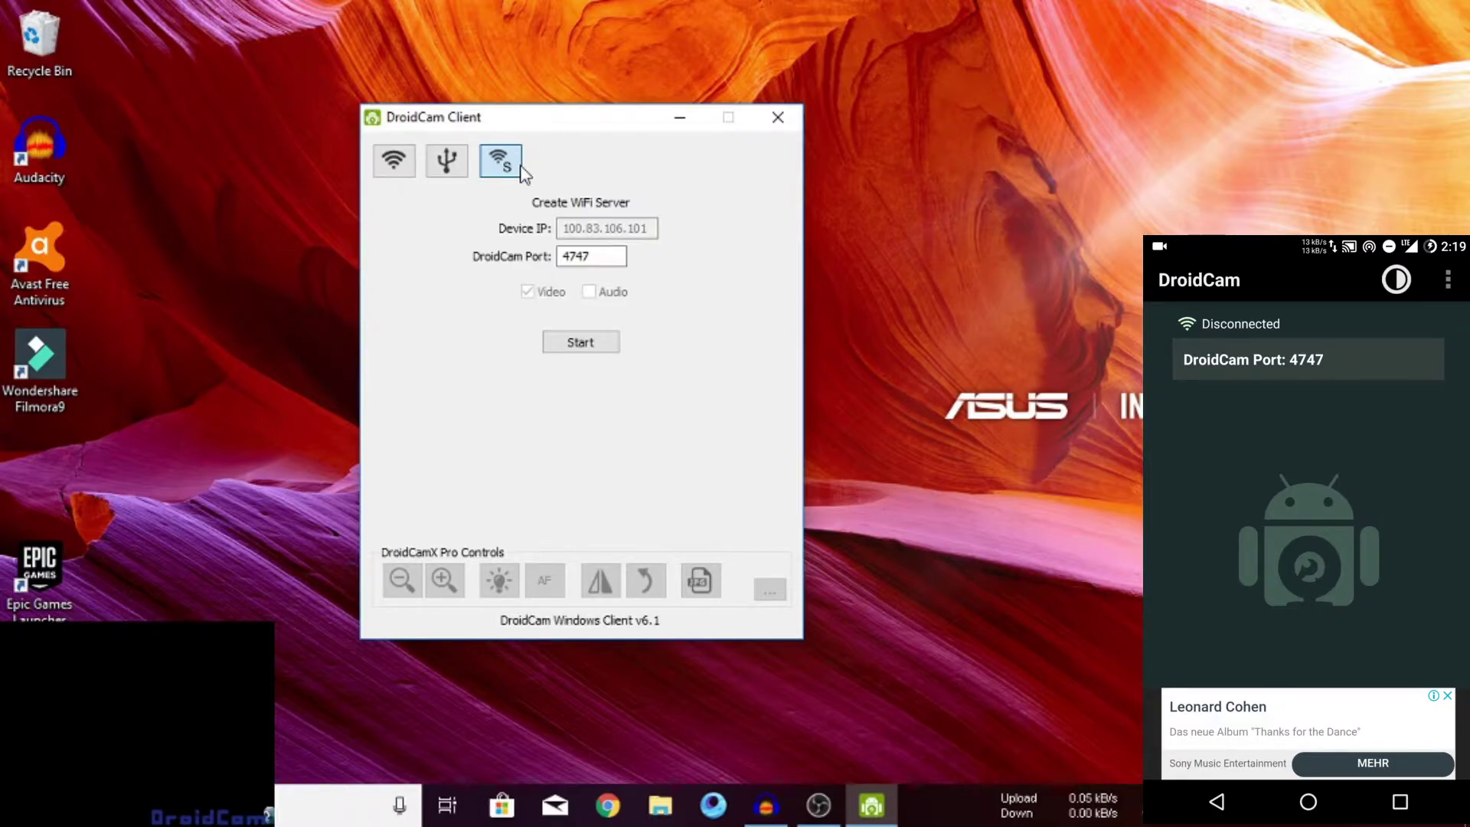
{"action": "left_click", "coordinate": [447, 165]}
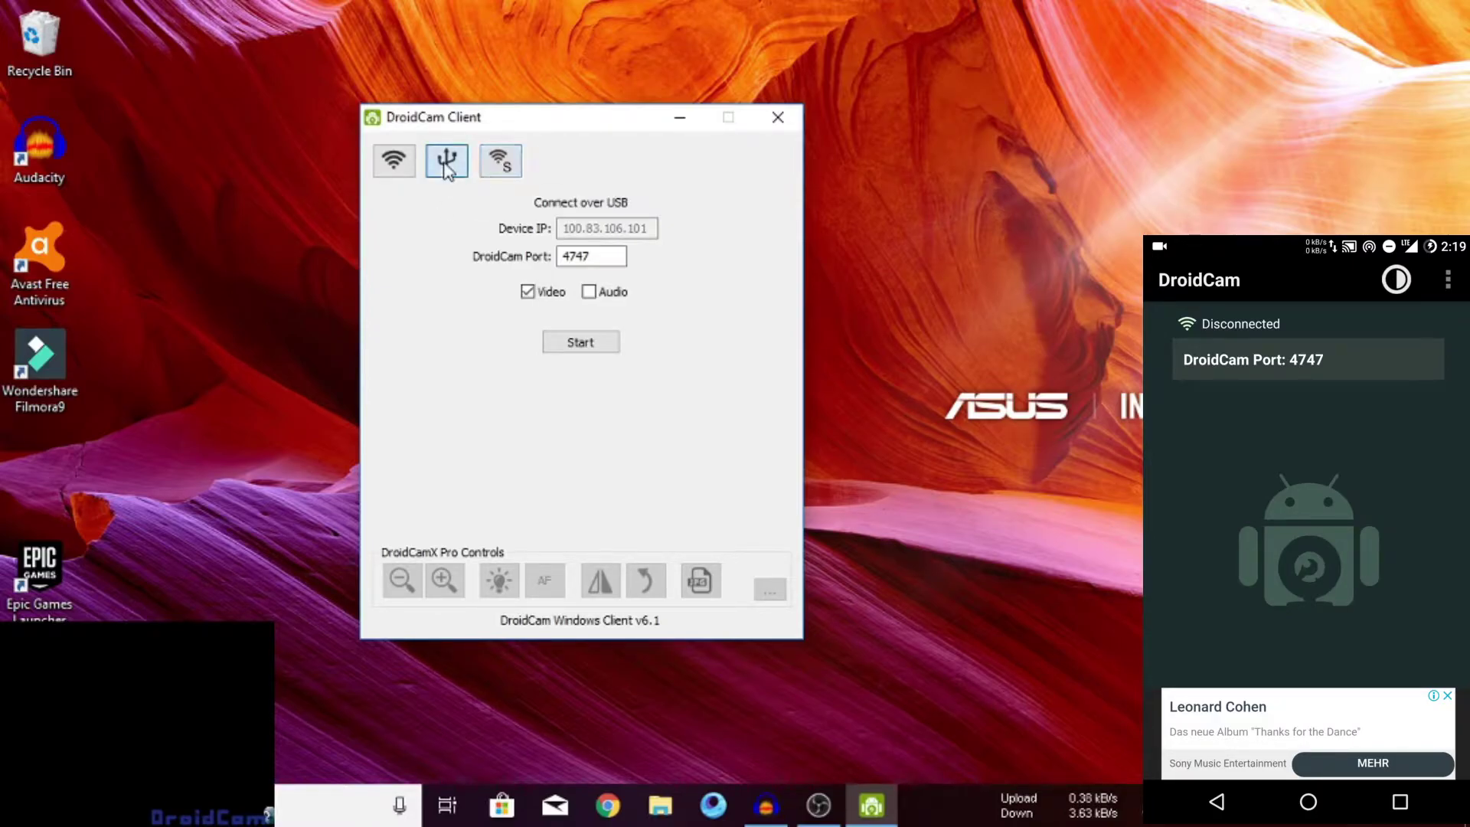
{"action": "left_click", "coordinate": [398, 165]}
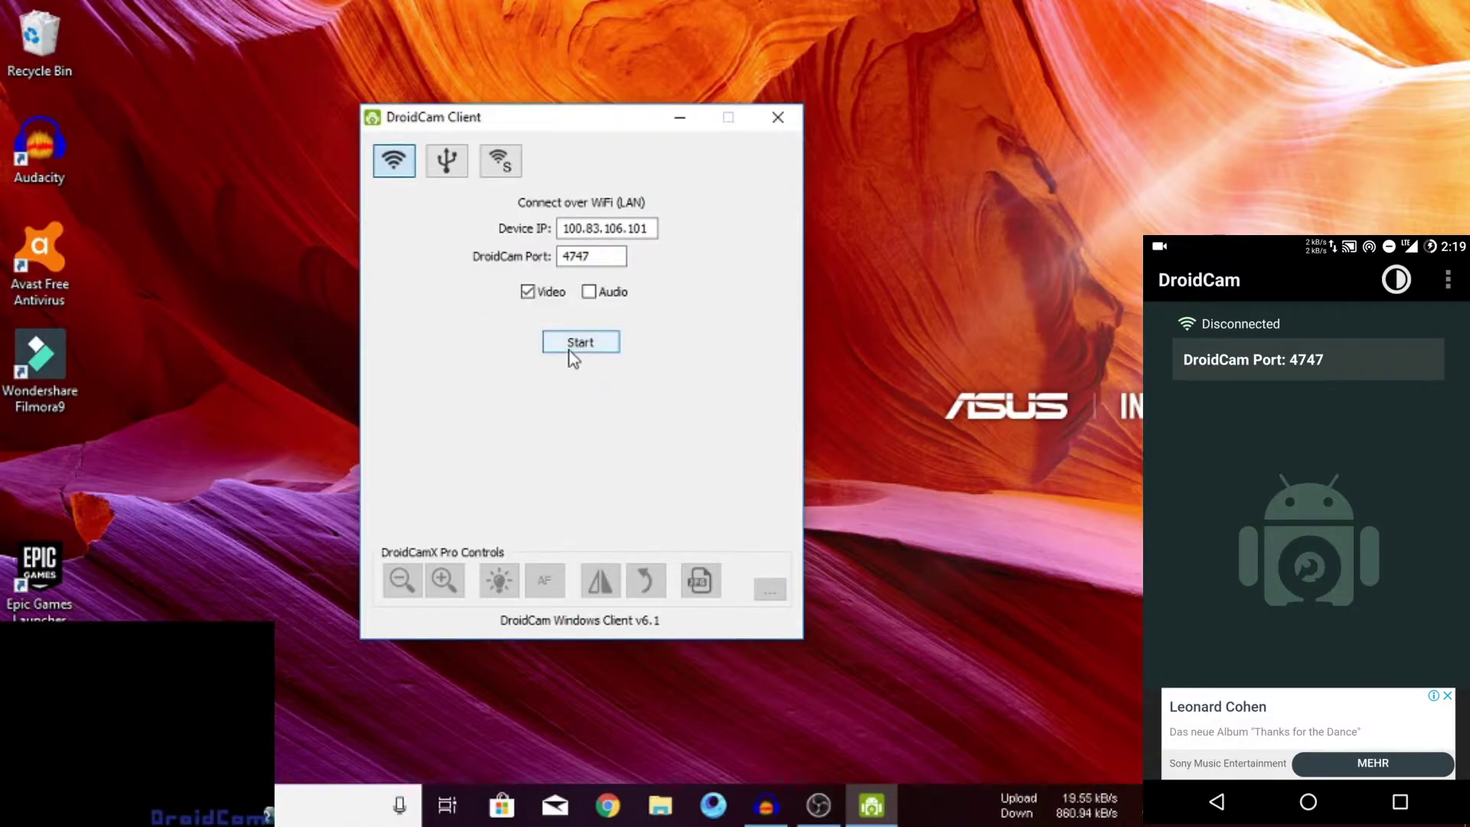
Clear the old Device IP and enter the phone's address 100.89.224.155.
{"action": "left_click", "coordinate": [654, 231]}
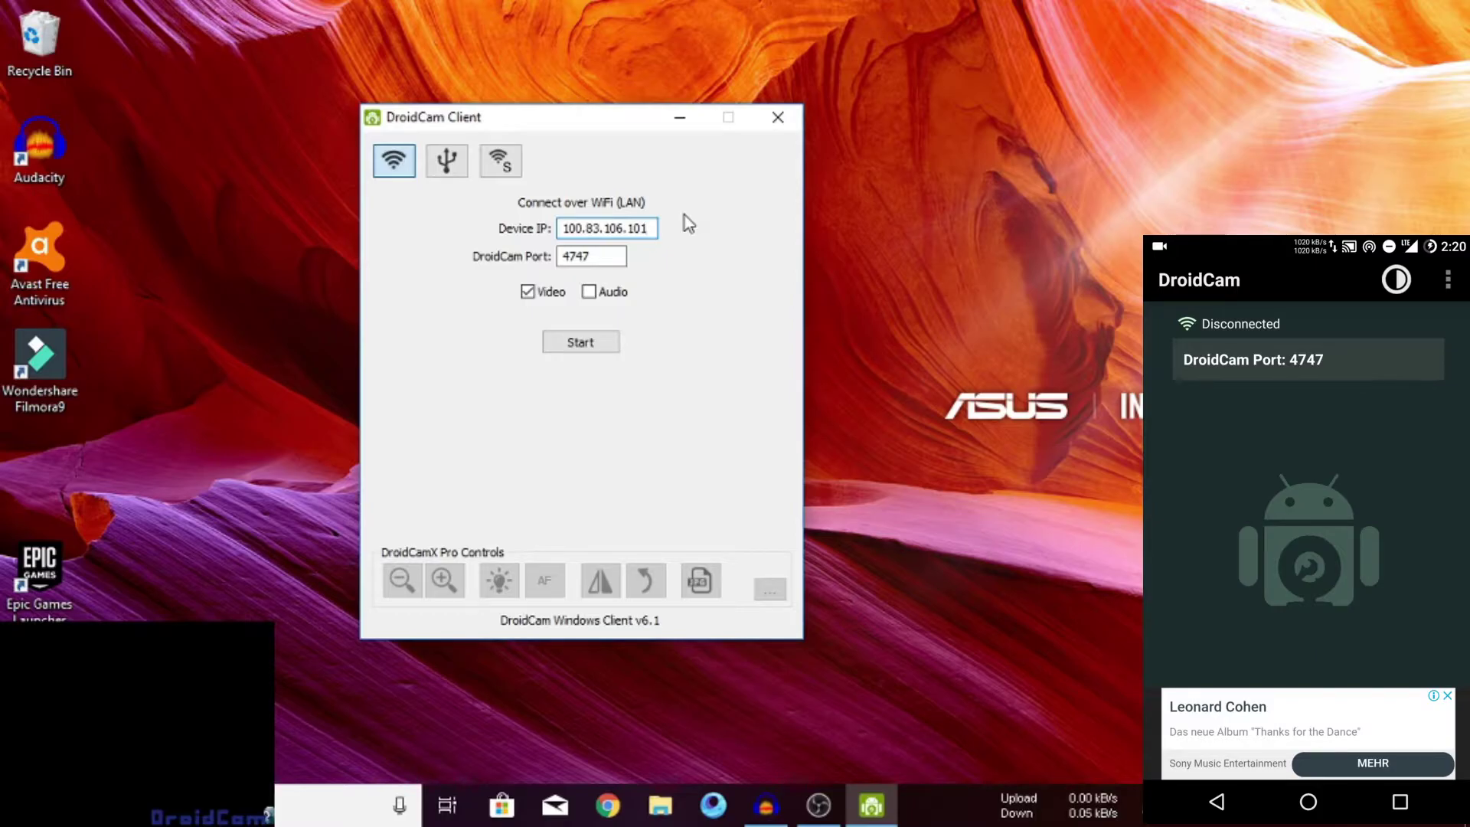
{"action": "key", "text": "BackSpace"}
{"action": "key", "text": "BackSpace"}
{"action": "key", "text": "BackSpace"}
{"action": "key", "text": "BackSpace"}
{"action": "key", "text": "BackSpace"}
{"action": "key", "text": "BackSpace"}
{"action": "key", "text": "BackSpace"}
{"action": "key", "text": "BackSpace"}
{"action": "key", "text": "BackSpace"}
{"action": "key", "text": "BackSpace"}
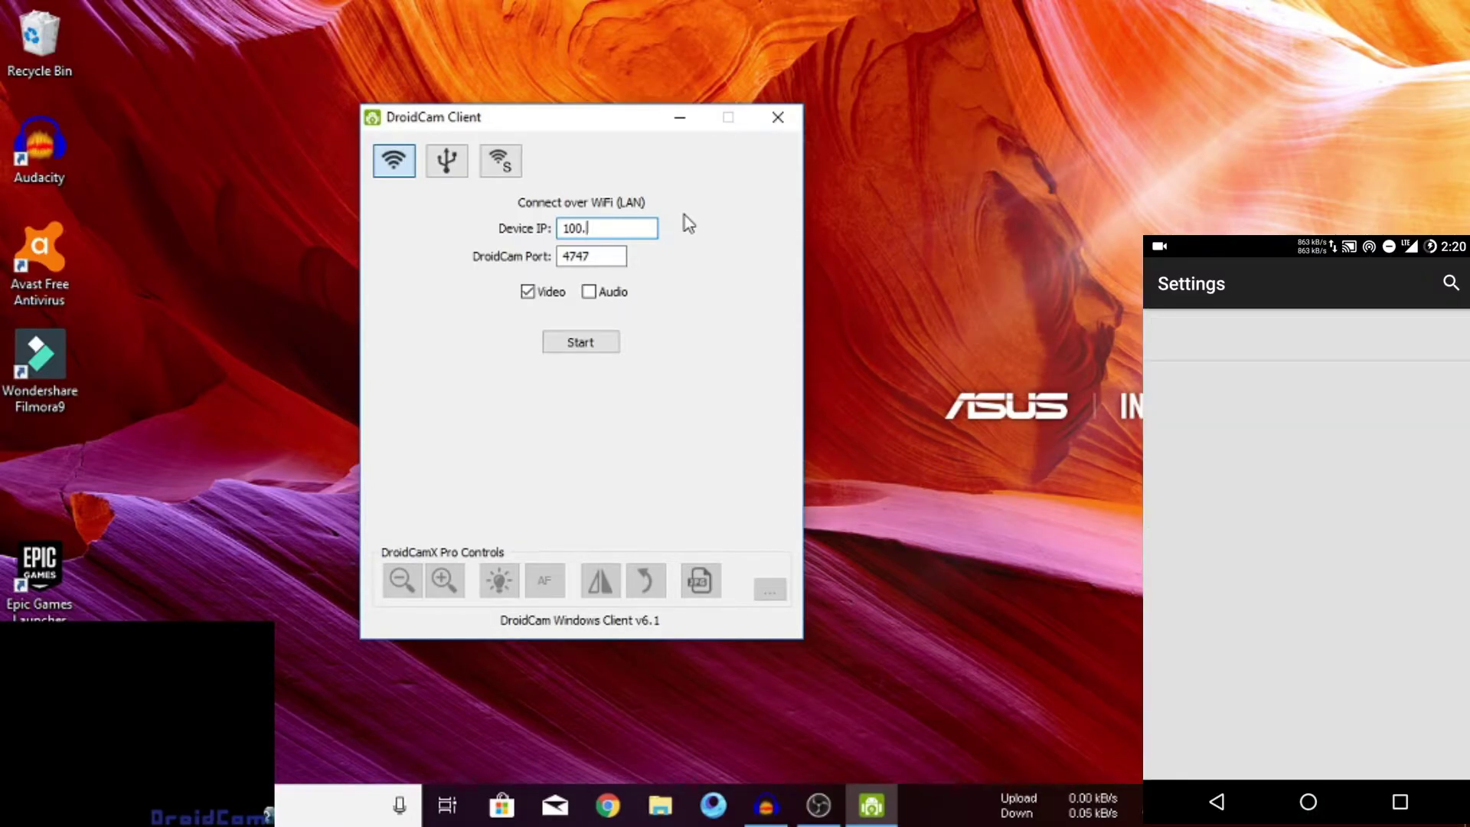
{"action": "type", "text": "89"}
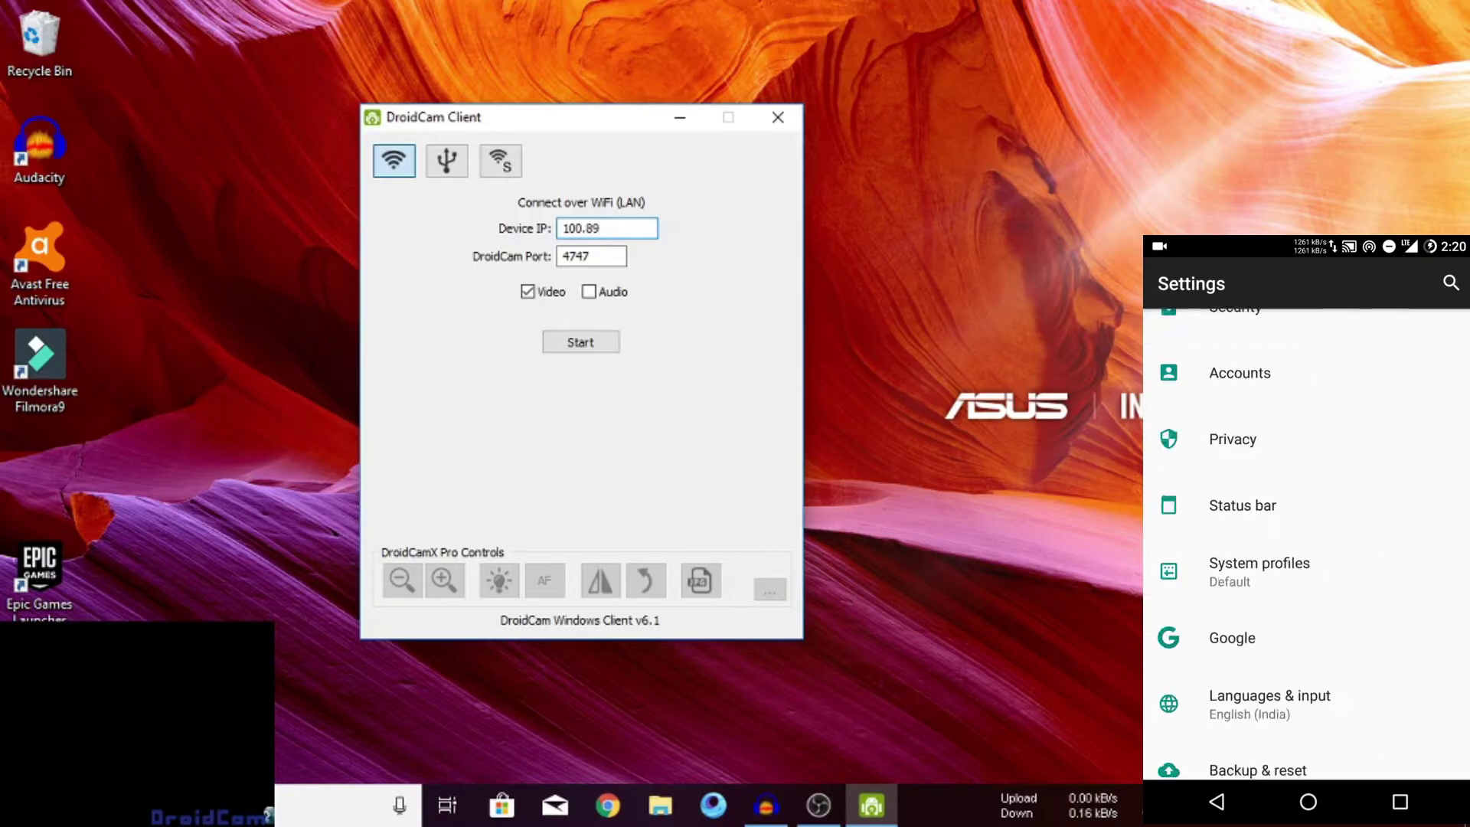
{"action": "type", "text": "."}
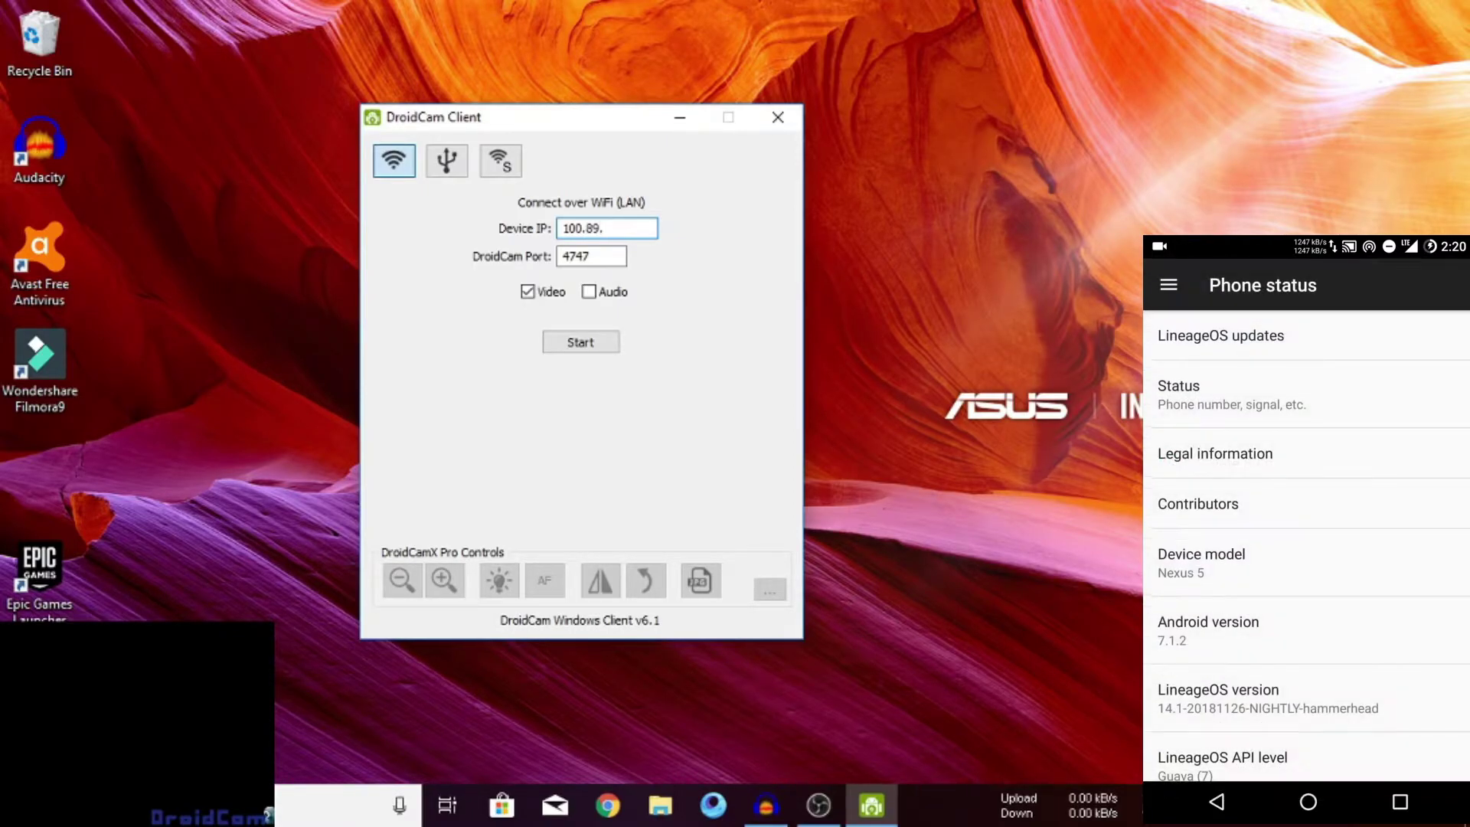
{"action": "type", "text": "224"}
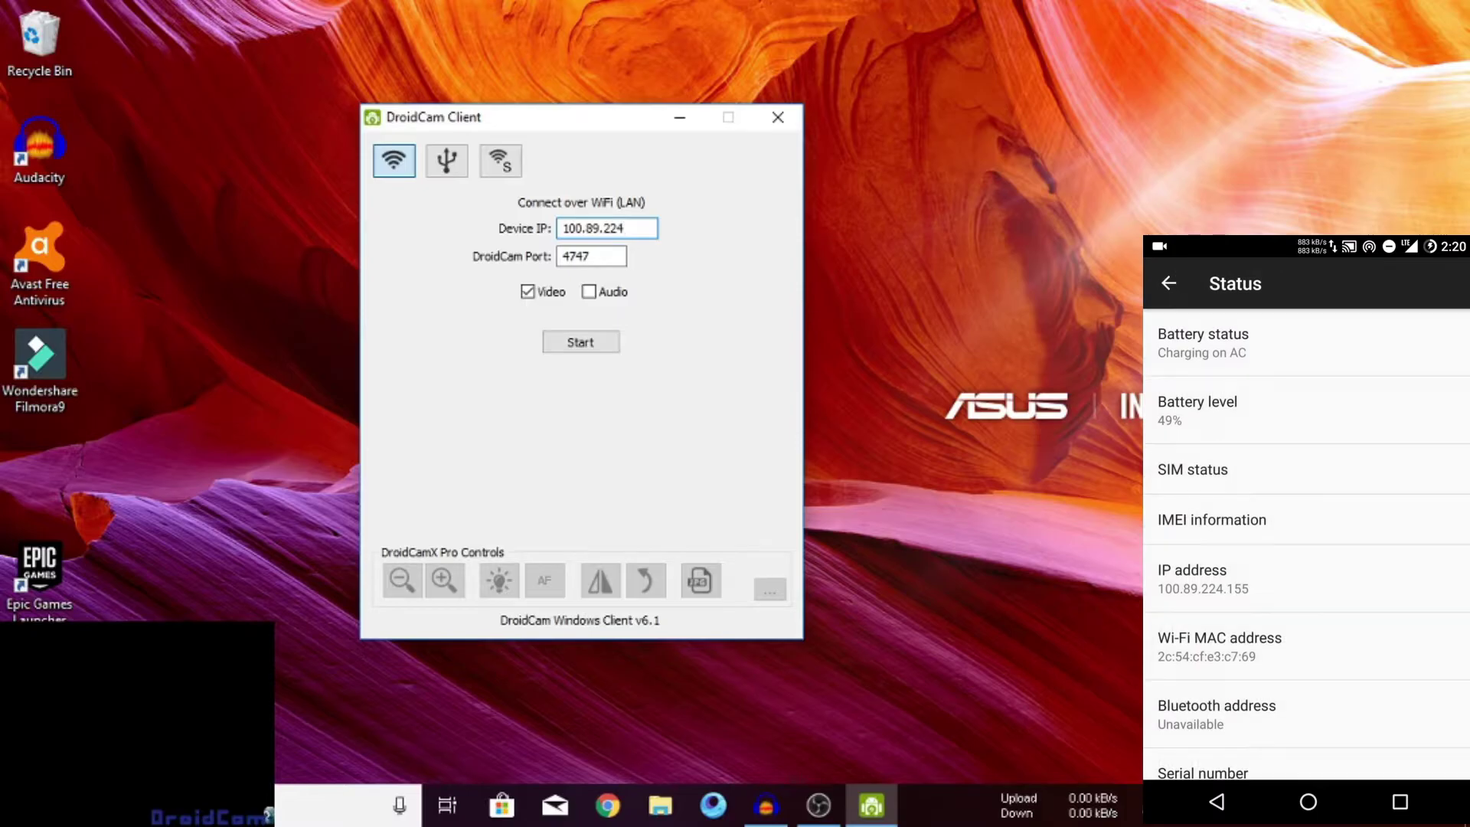
{"action": "type", "text": ".155"}
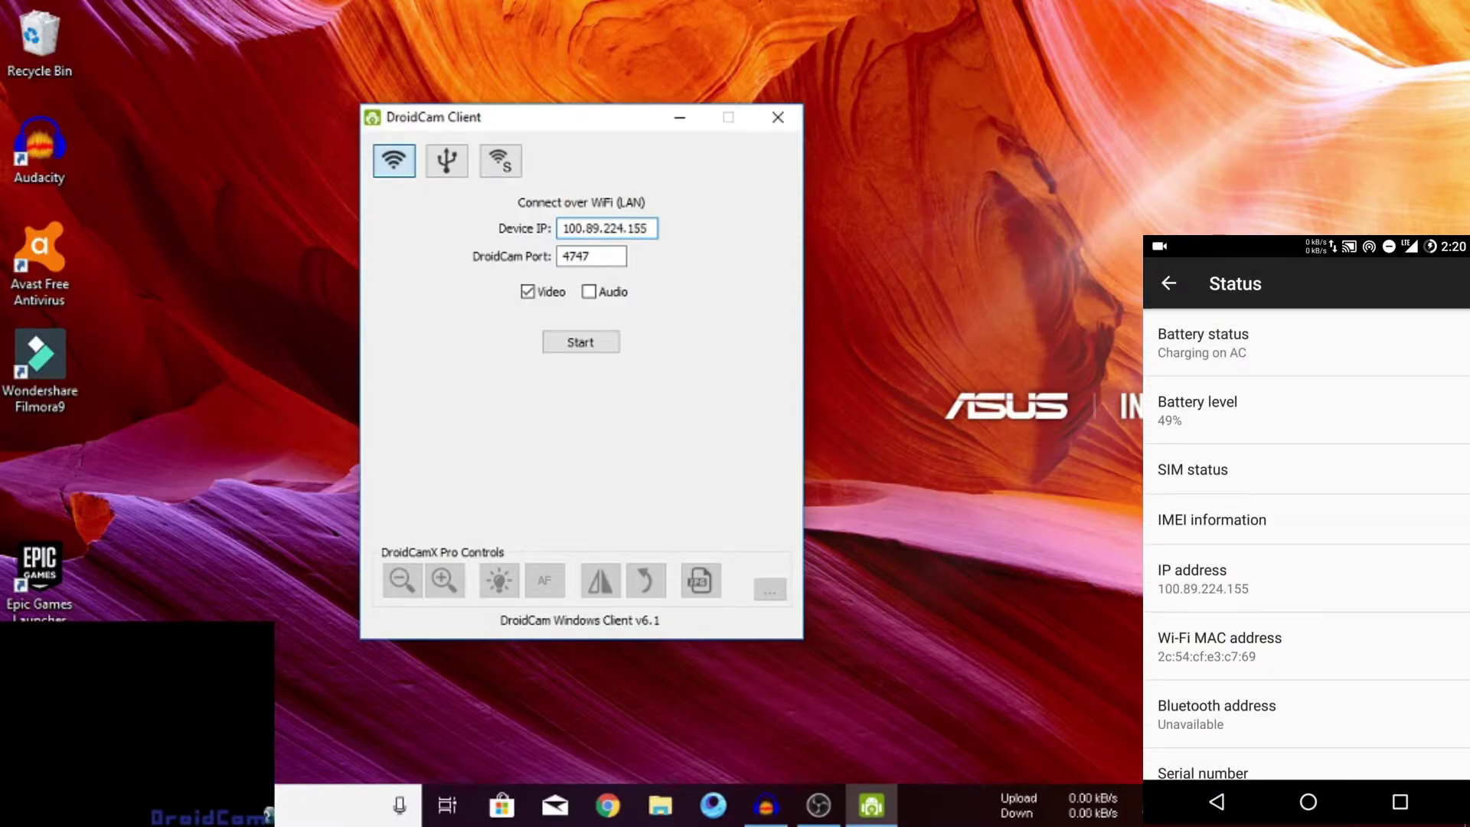
{"action": "left_click", "coordinate": [602, 346]}
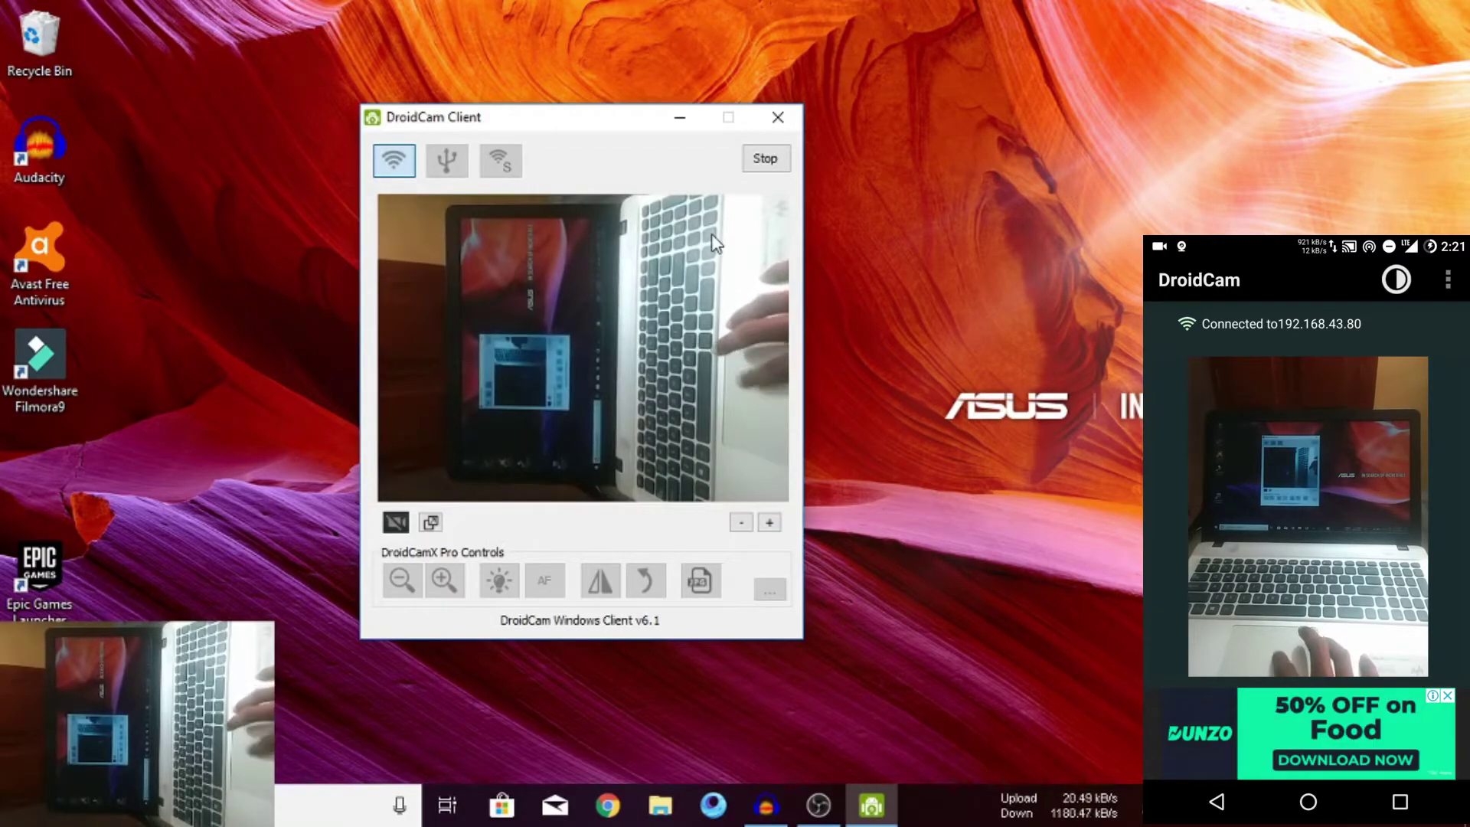
{"action": "left_click", "coordinate": [778, 164]}
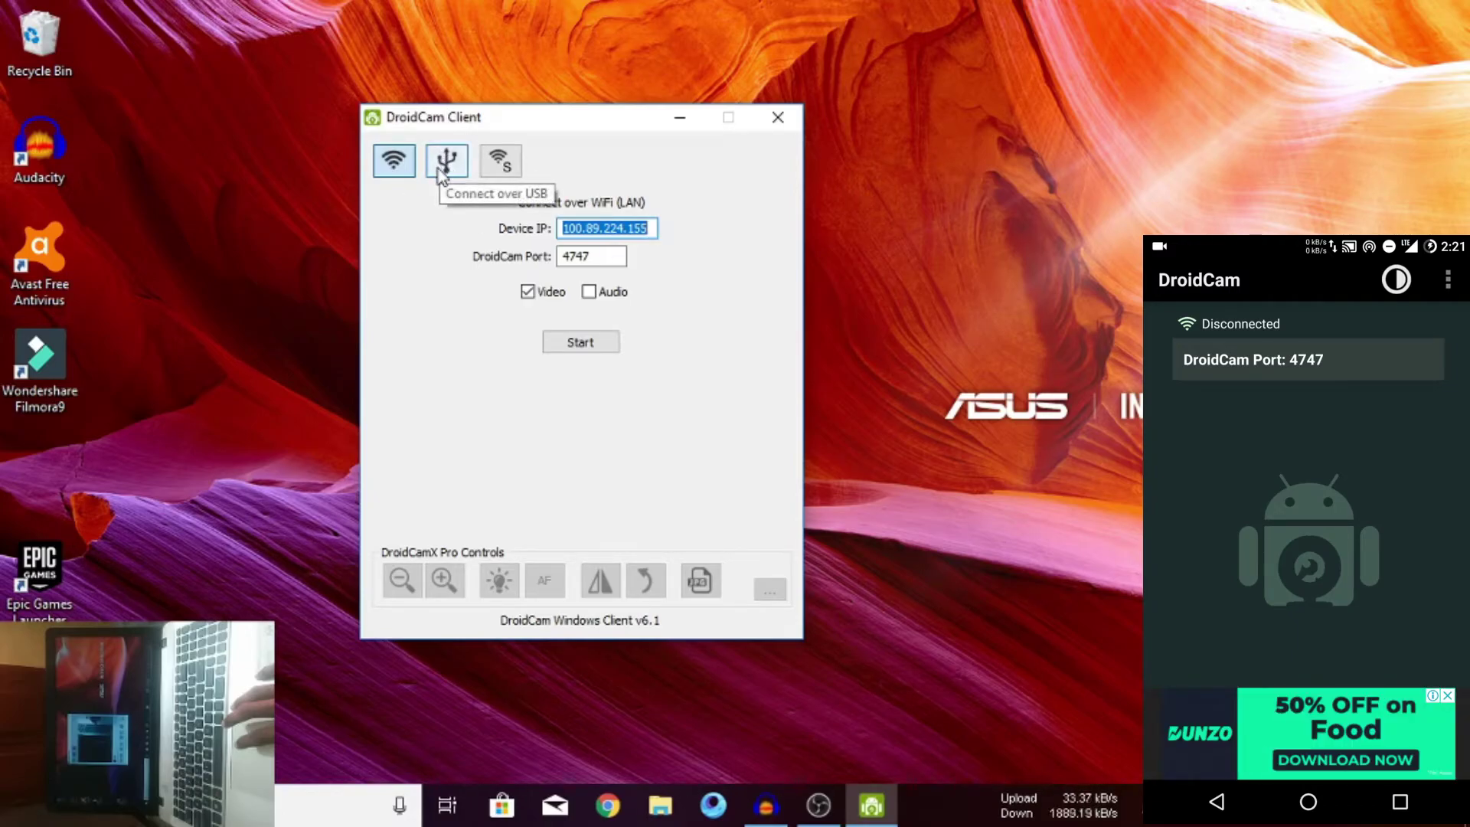
Bring OBS Studio up maximized and select the existing Video Capture Device source.
{"action": "left_click", "coordinate": [672, 123]}
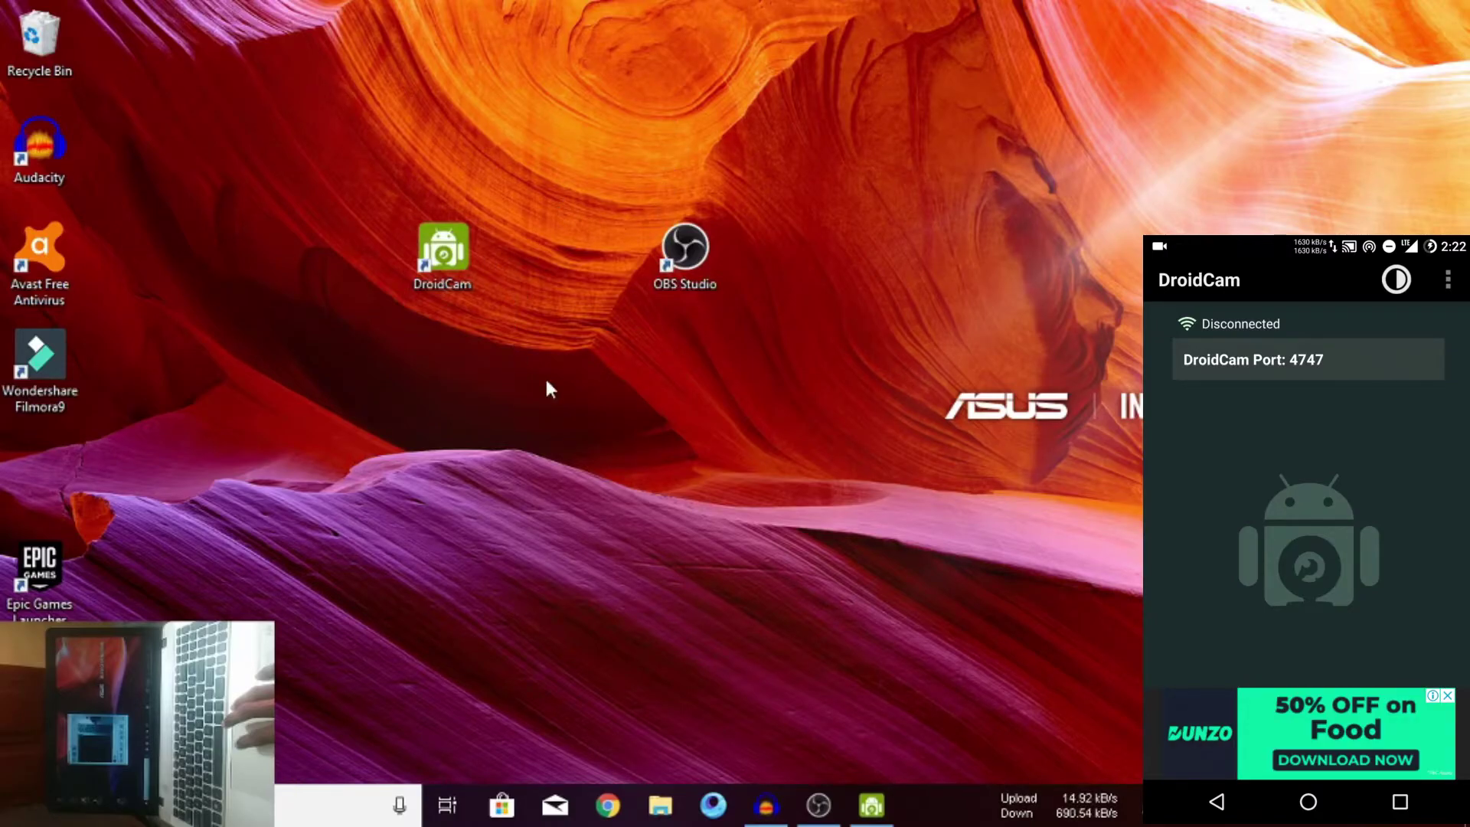
{"action": "left_click", "coordinate": [812, 819]}
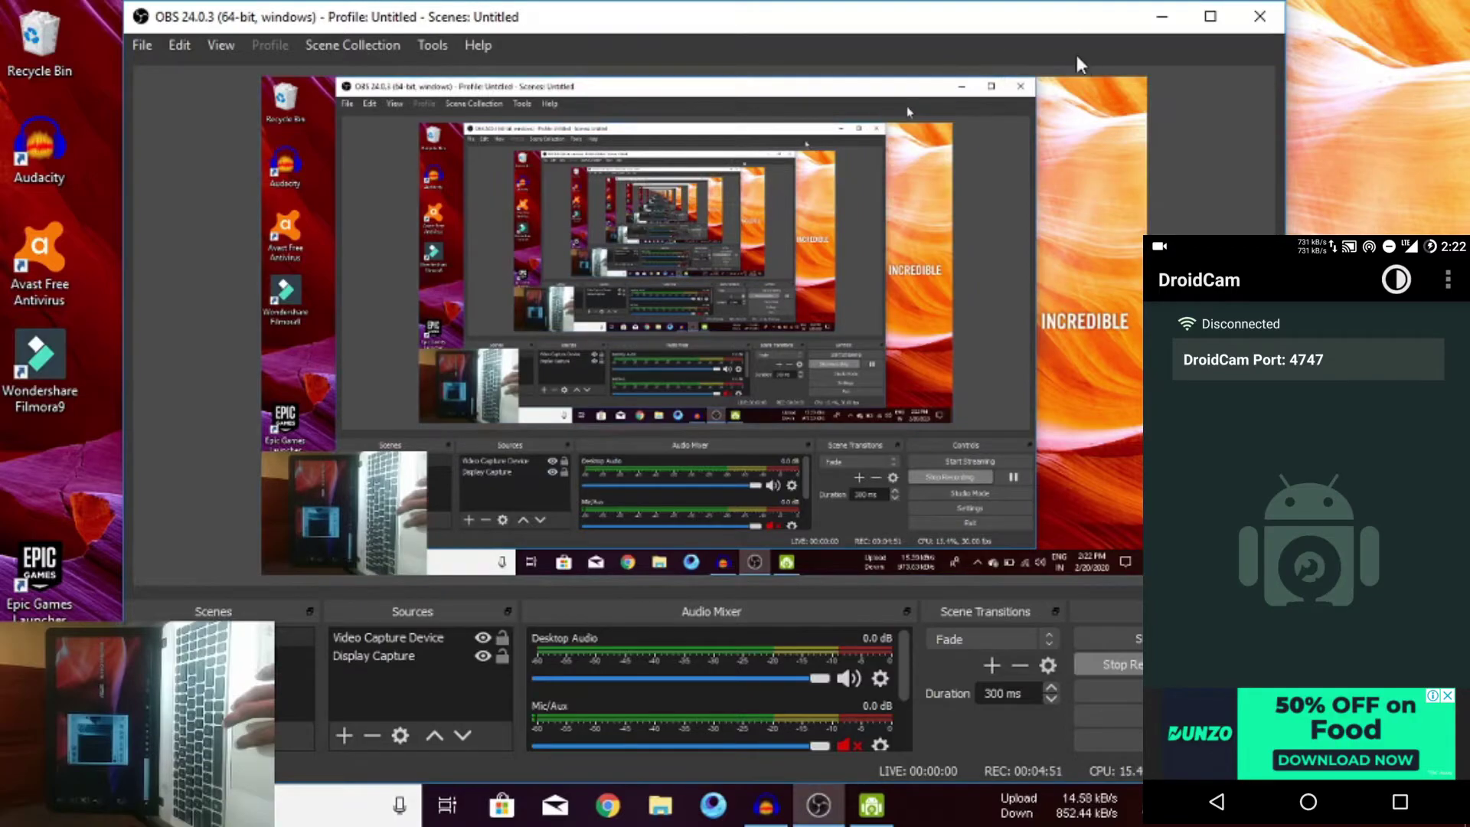
{"action": "left_click", "coordinate": [1160, 18]}
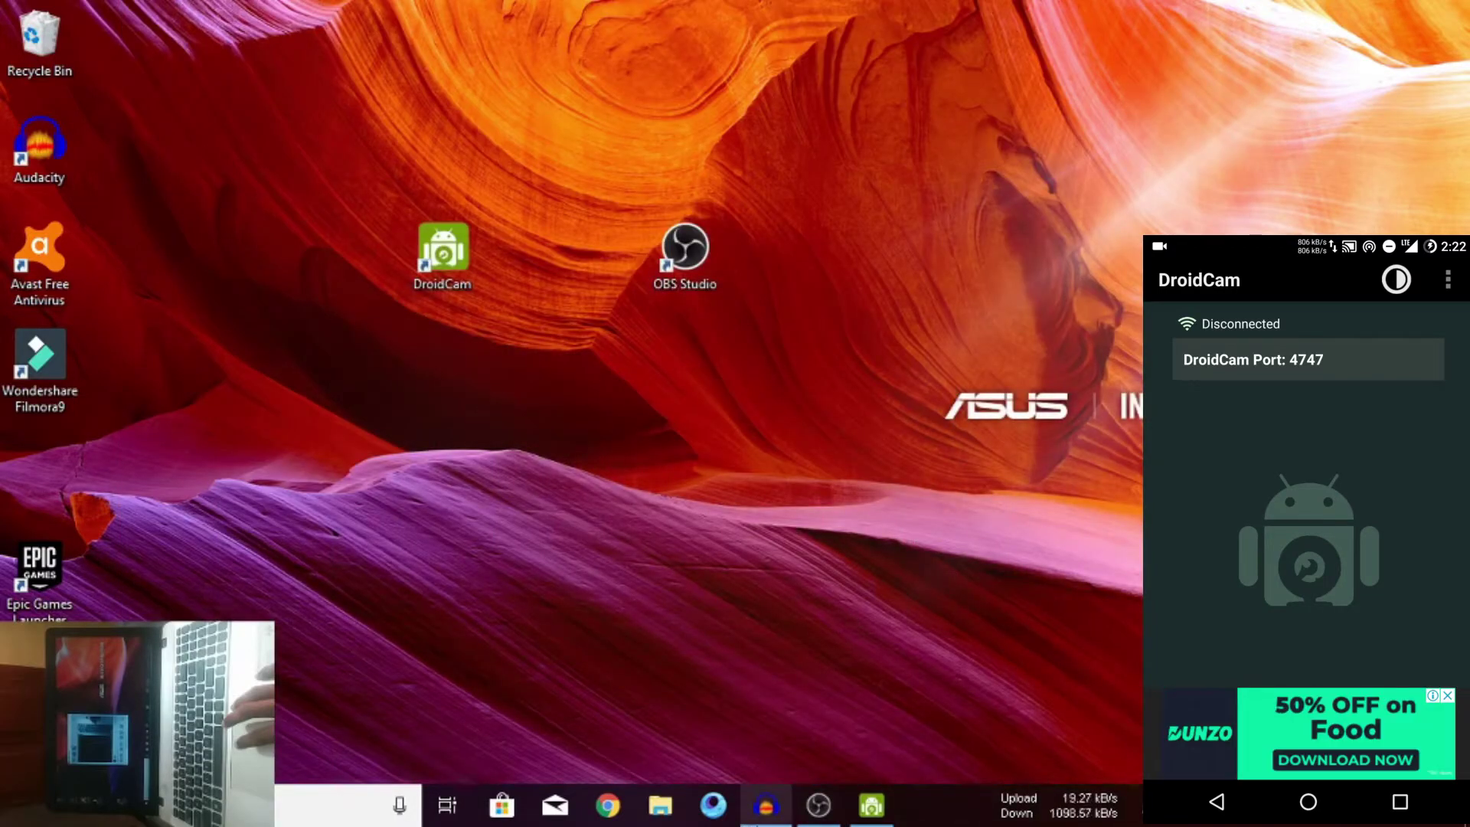
{"action": "left_click", "coordinate": [821, 810]}
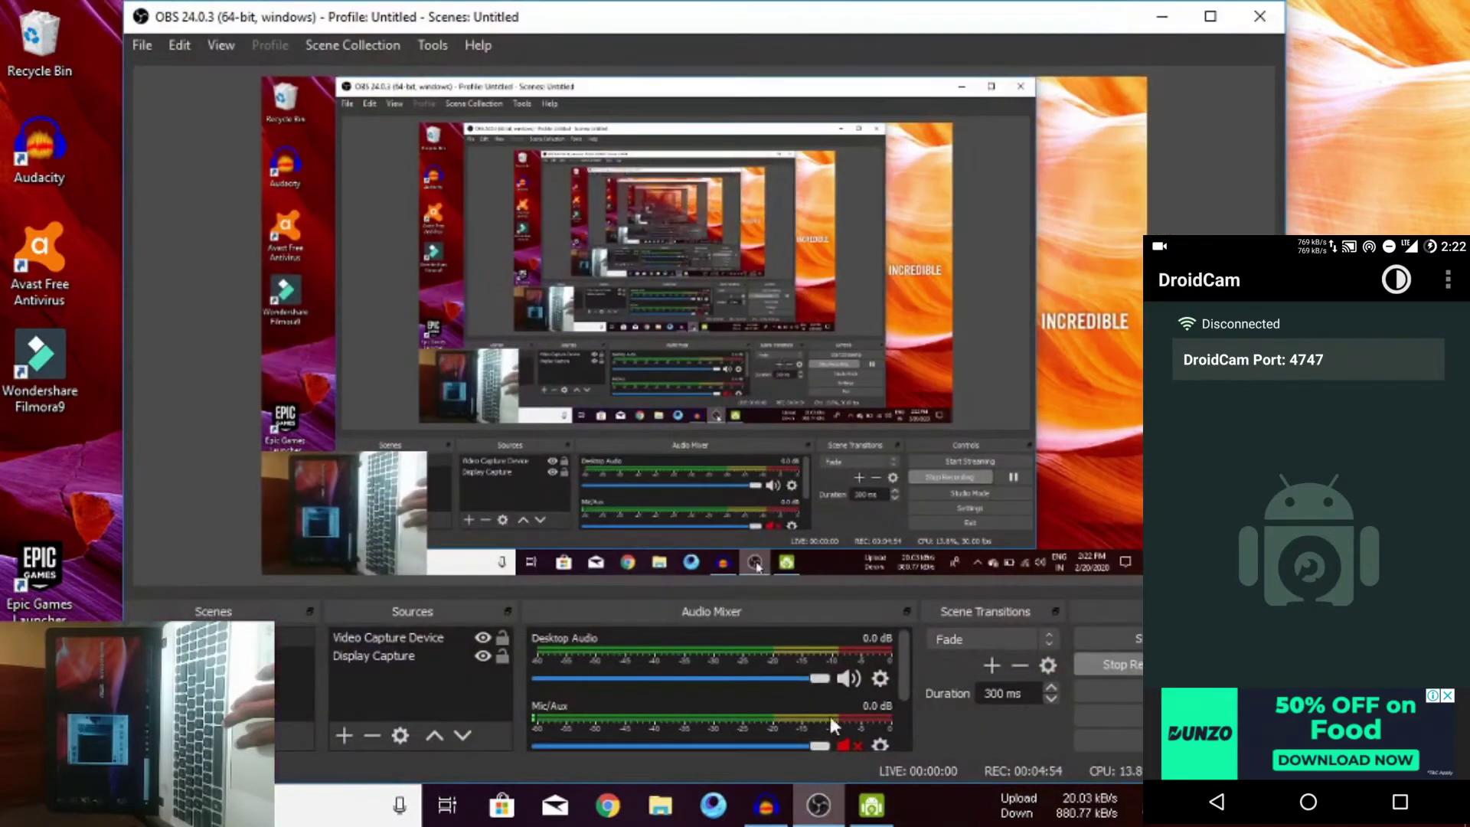
{"action": "left_click", "coordinate": [1208, 18]}
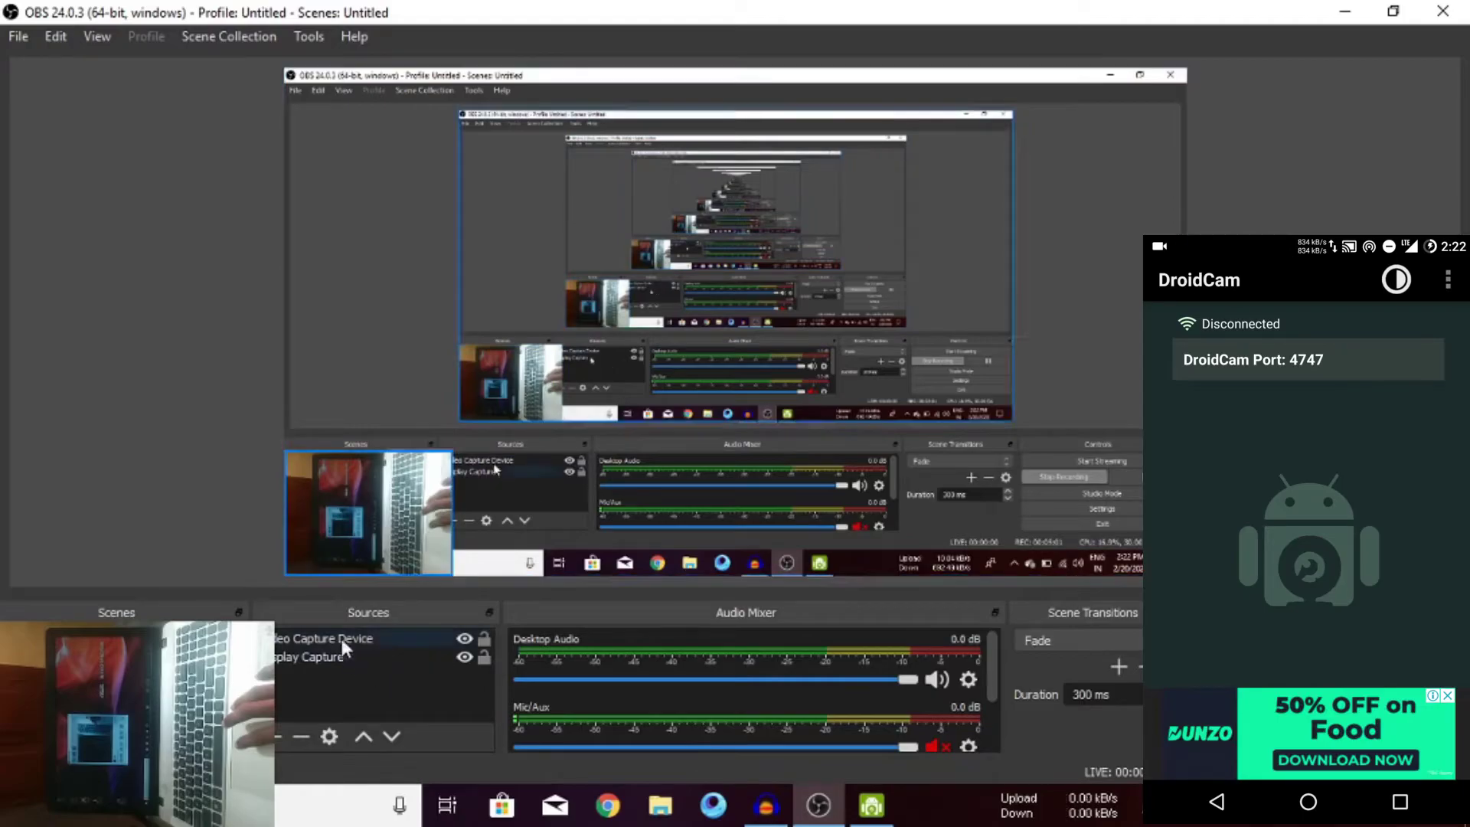
{"action": "left_click", "coordinate": [383, 634]}
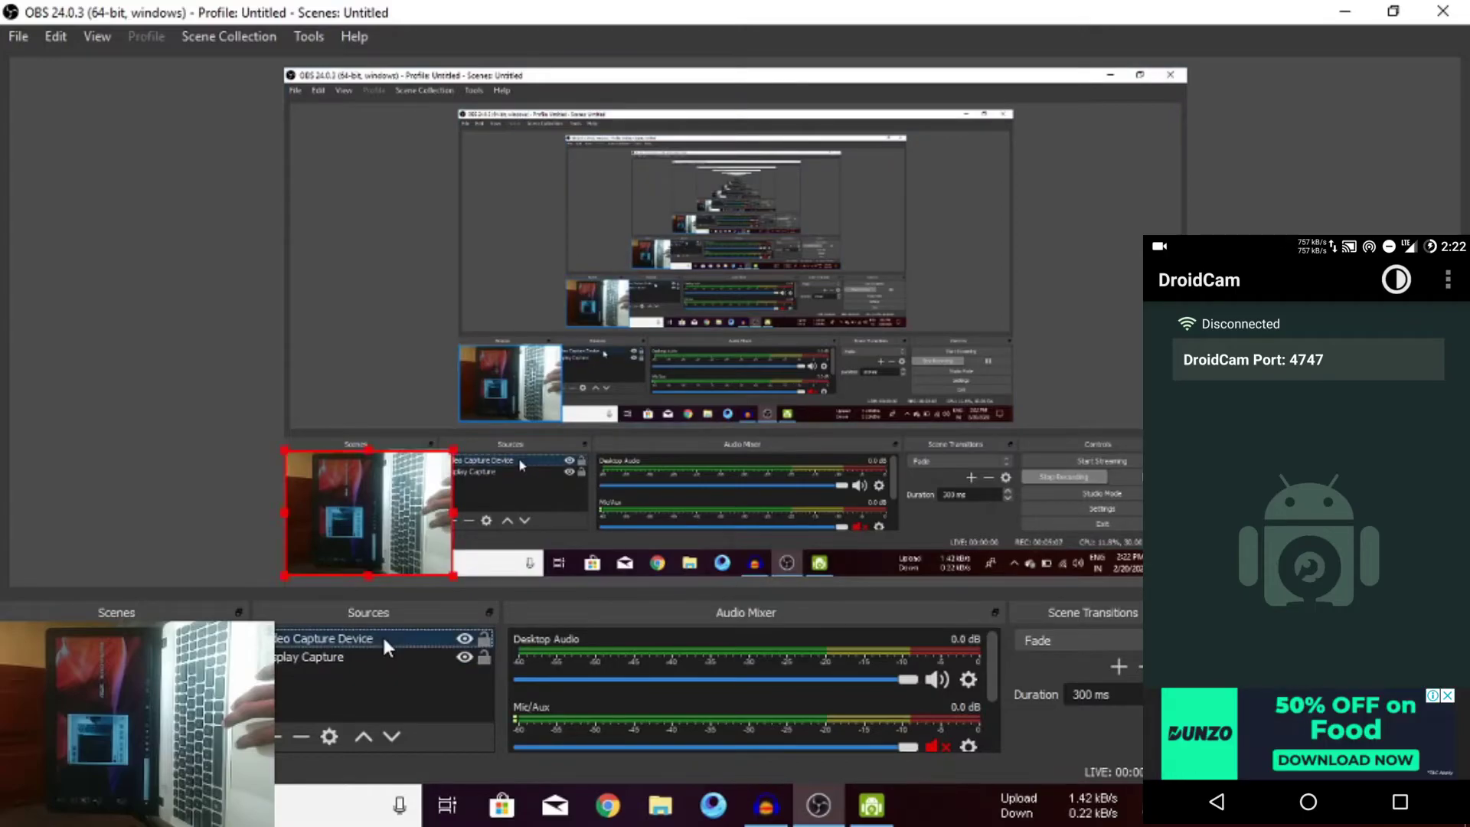
Add a new Video Capture Device source named 'Video Capture Device 2' to the scene.
{"action": "right_click", "coordinate": [392, 498]}
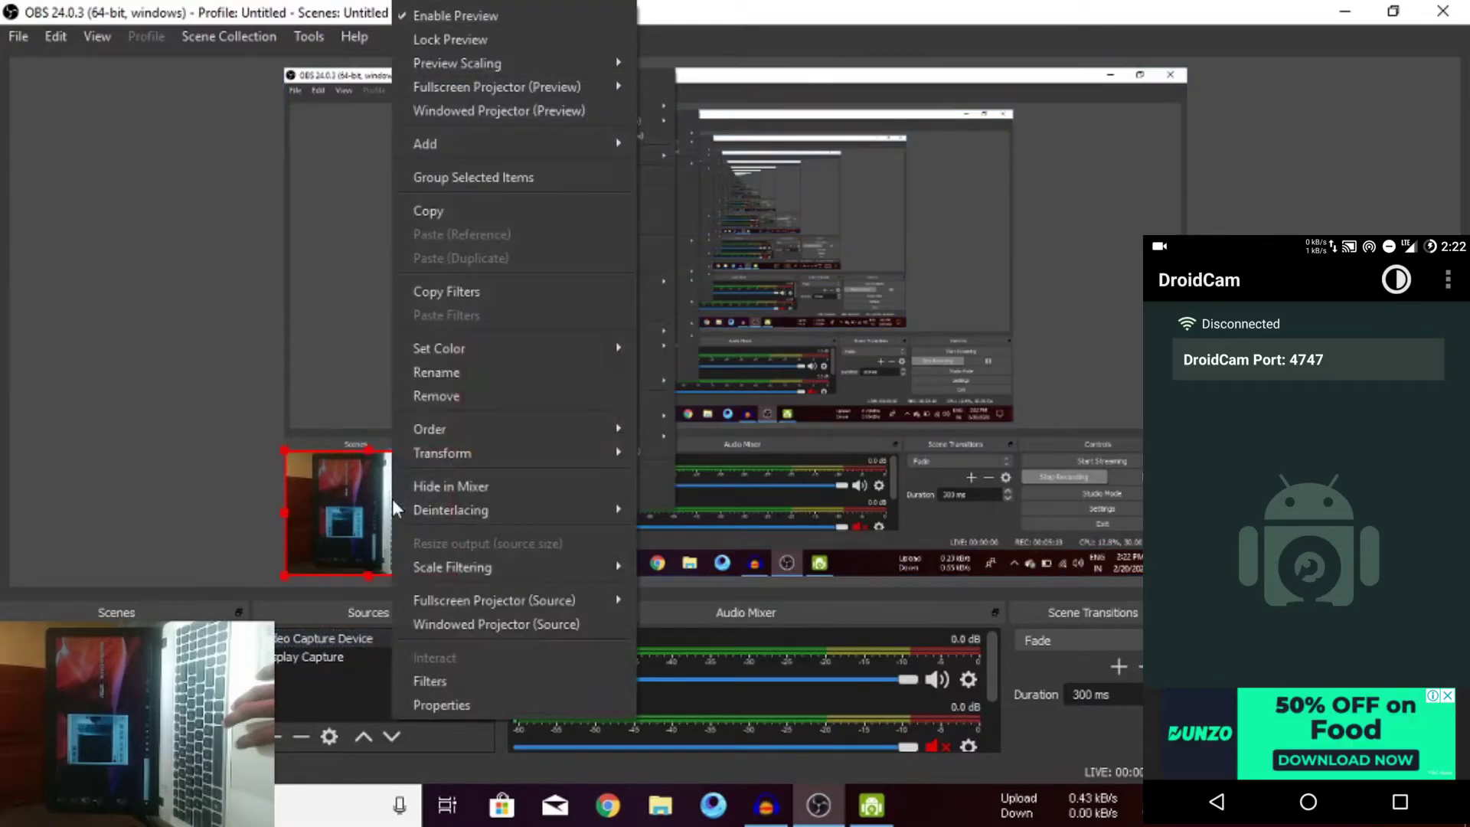
{"action": "left_click", "coordinate": [296, 674]}
{"action": "right_click", "coordinate": [296, 673]}
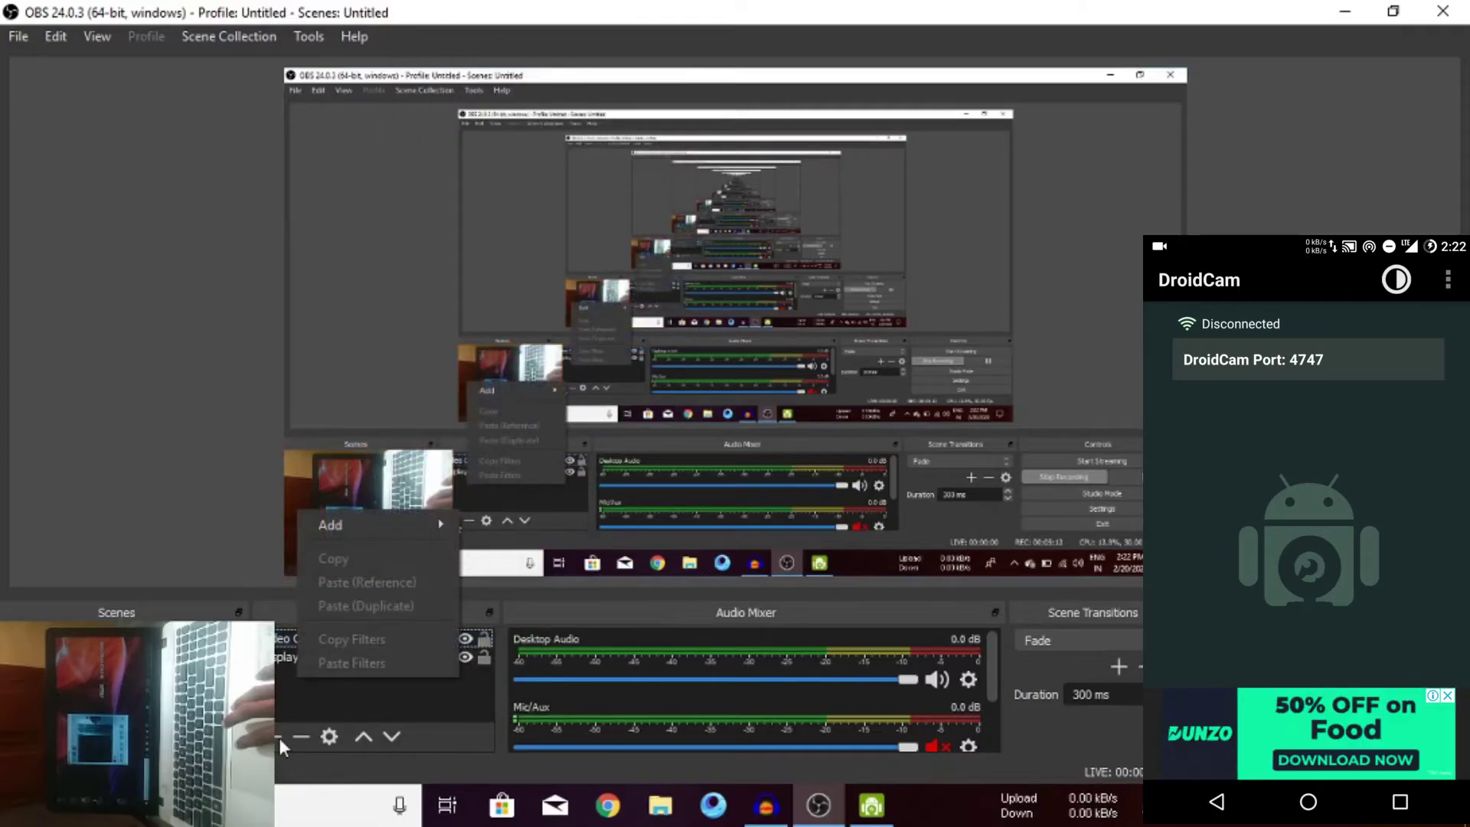
{"action": "left_click", "coordinate": [279, 696]}
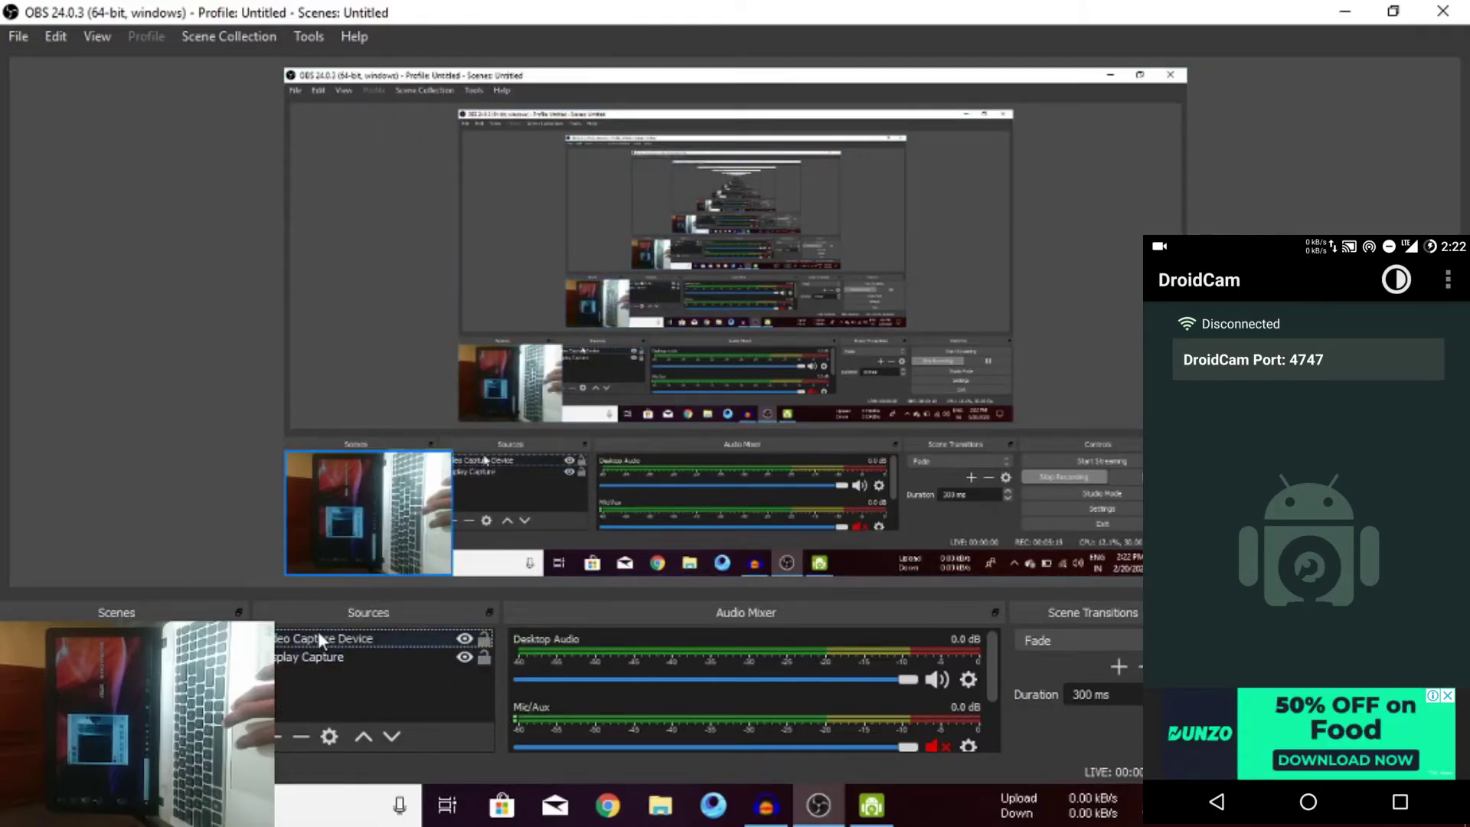
{"action": "left_click", "coordinate": [280, 736]}
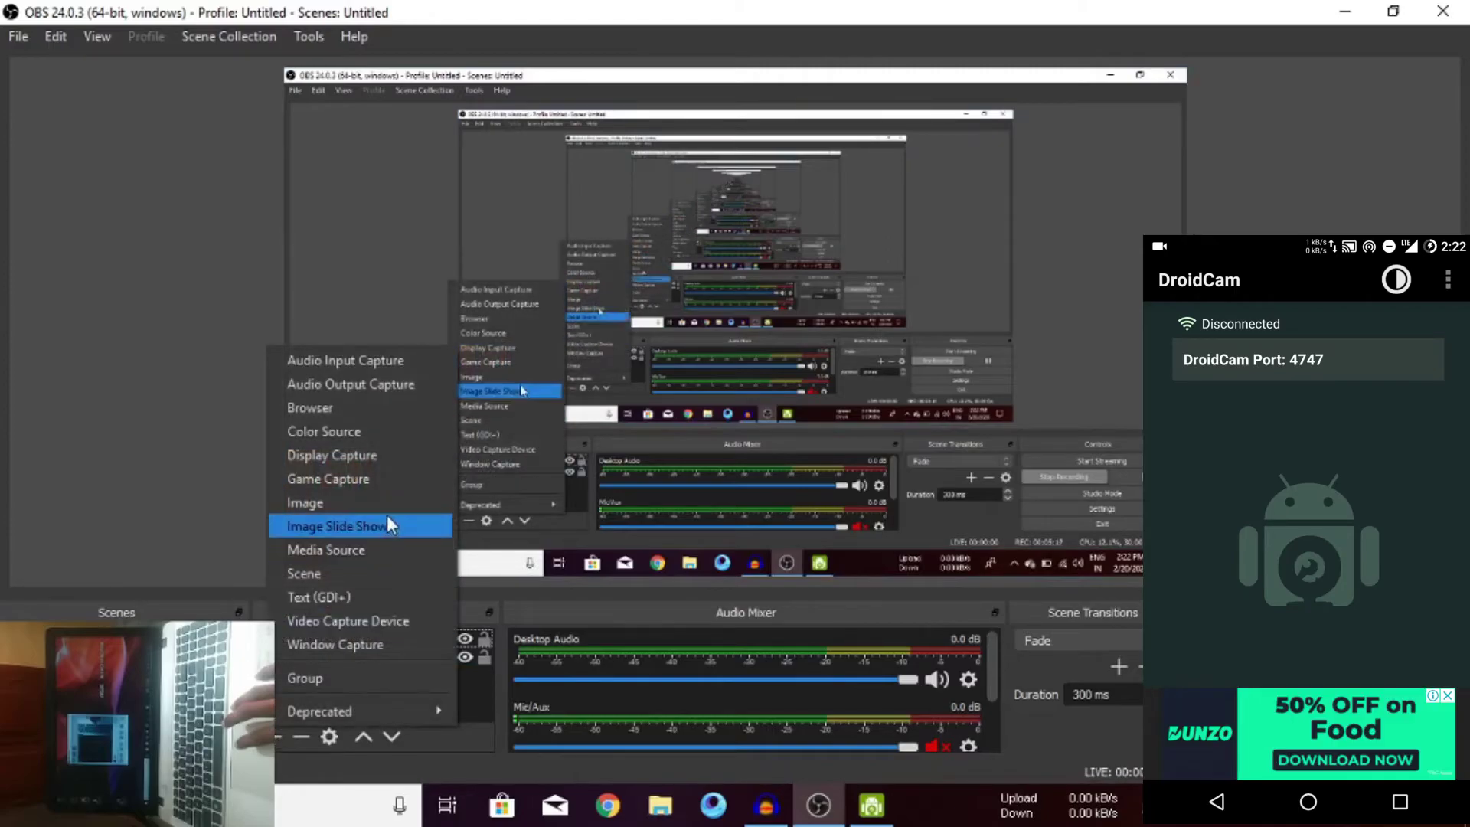
{"action": "left_click", "coordinate": [376, 622]}
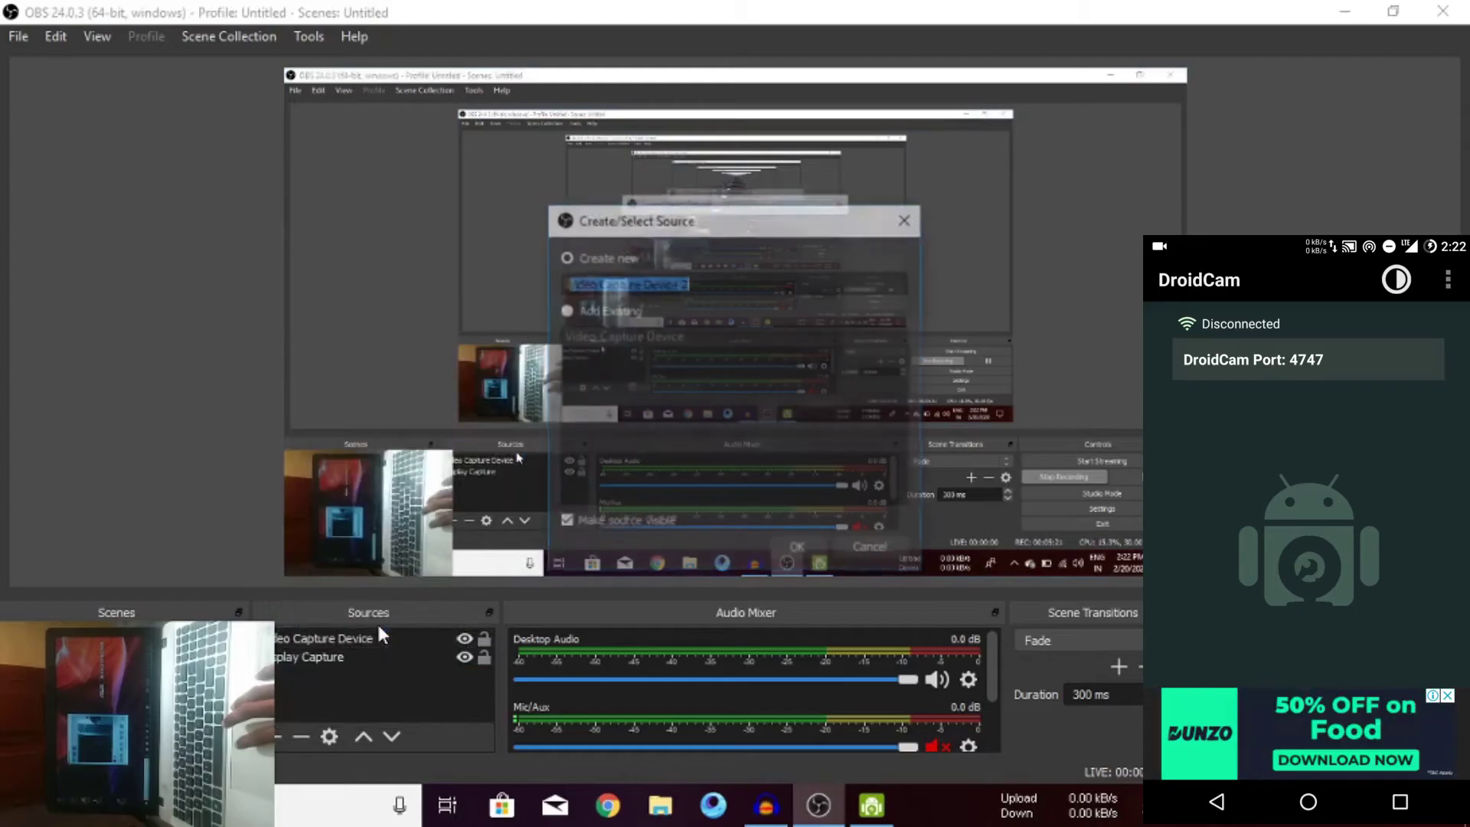
{"action": "left_click", "coordinate": [798, 550]}
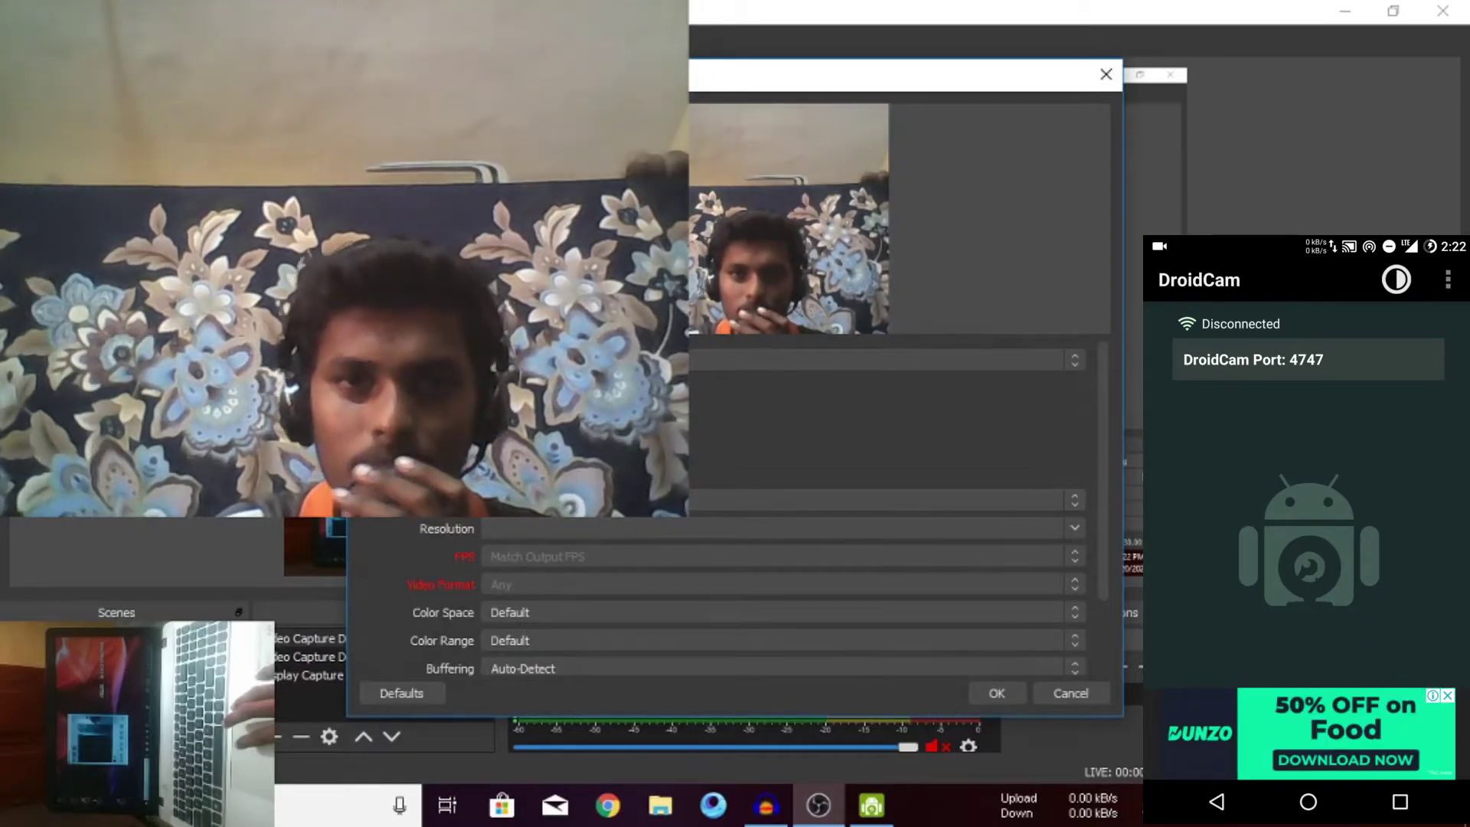
Set Video Capture Device 2 to DroidCam Source 3, save it, and hide it.
{"action": "left_click", "coordinate": [1101, 76]}
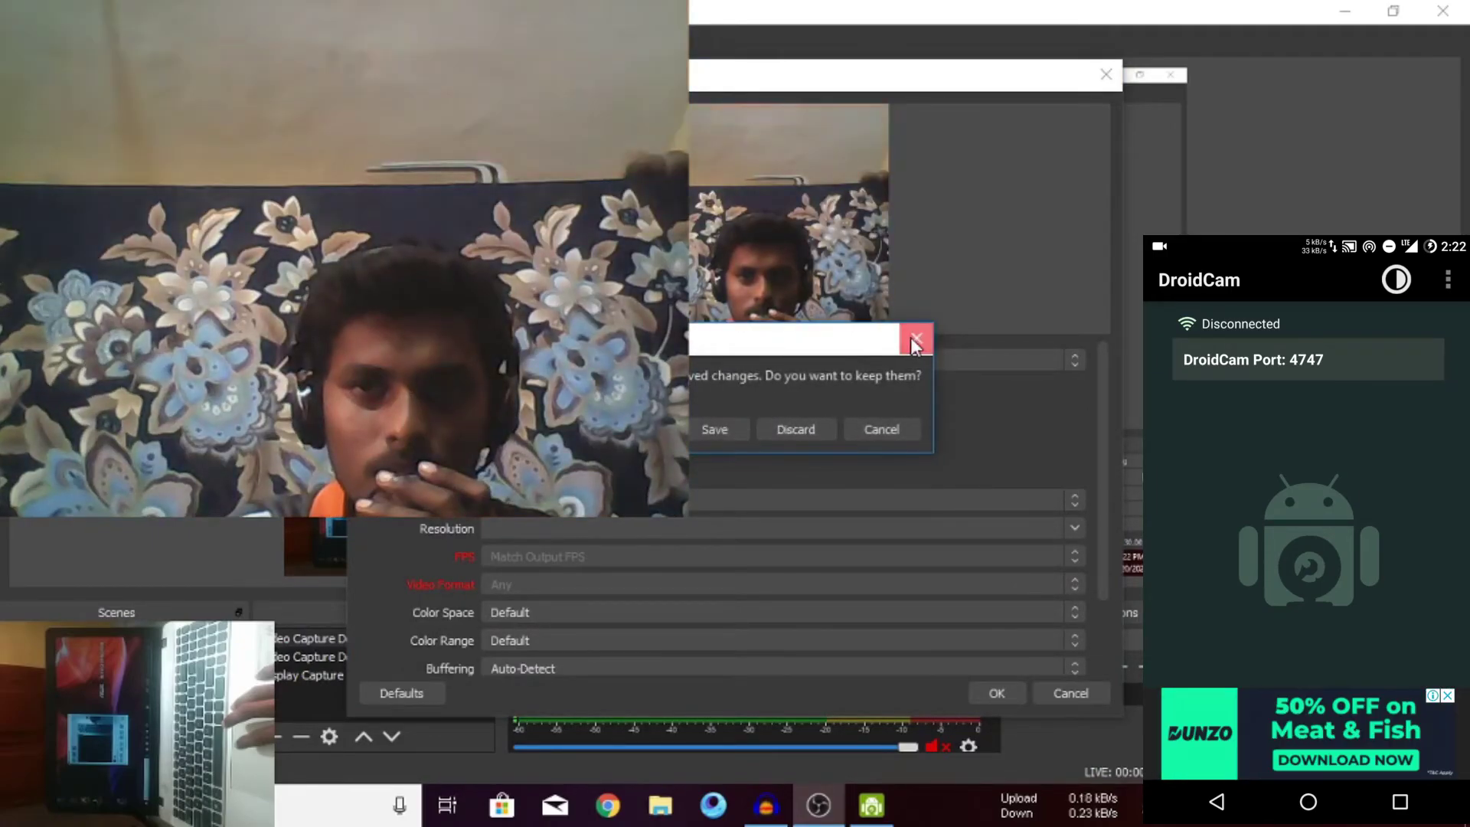
{"action": "left_click", "coordinate": [916, 338]}
{"action": "left_click", "coordinate": [821, 366]}
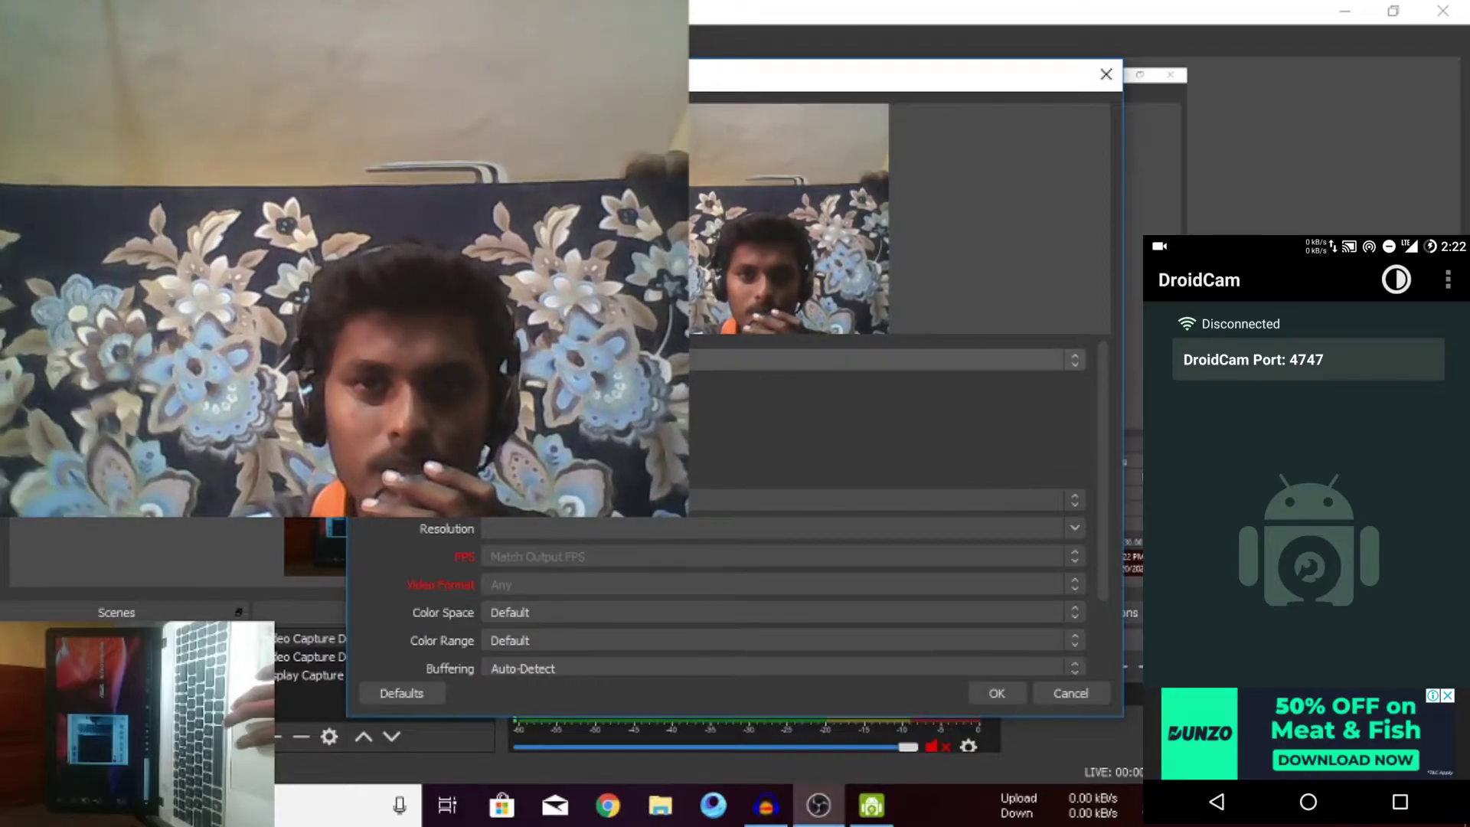
{"action": "left_click", "coordinate": [614, 392]}
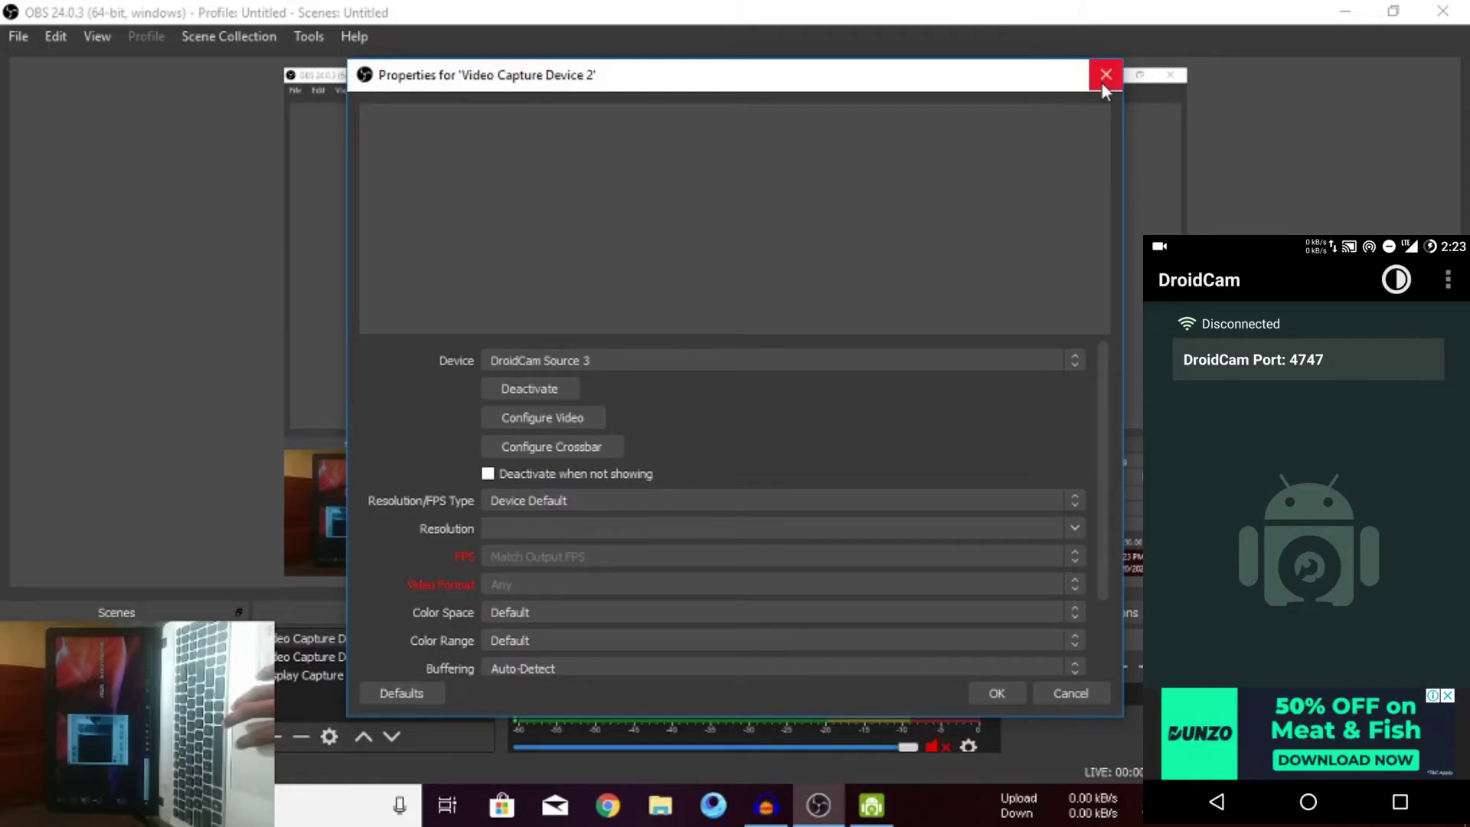
{"action": "left_click", "coordinate": [1102, 80]}
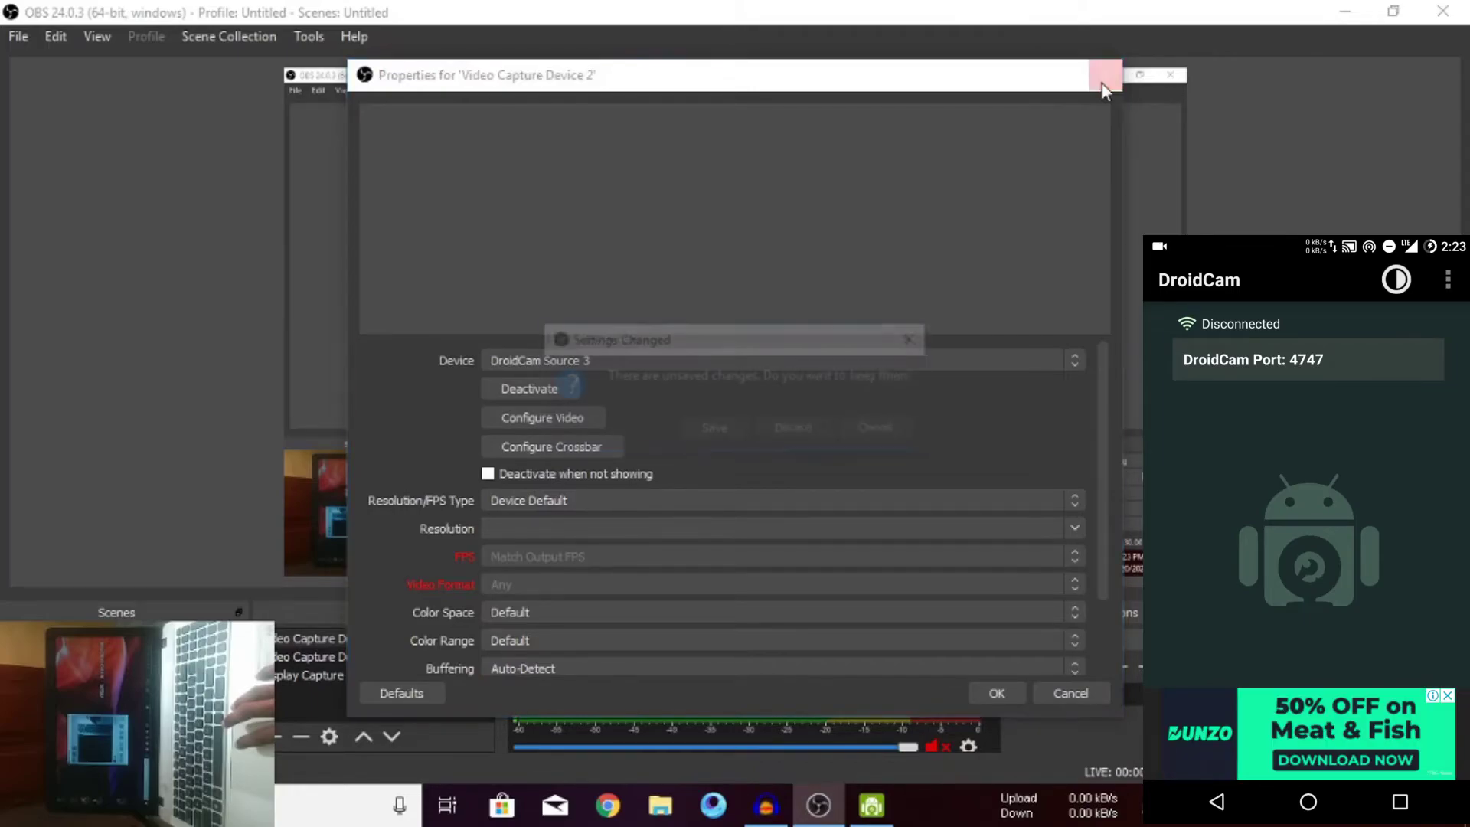
{"action": "left_click", "coordinate": [718, 427]}
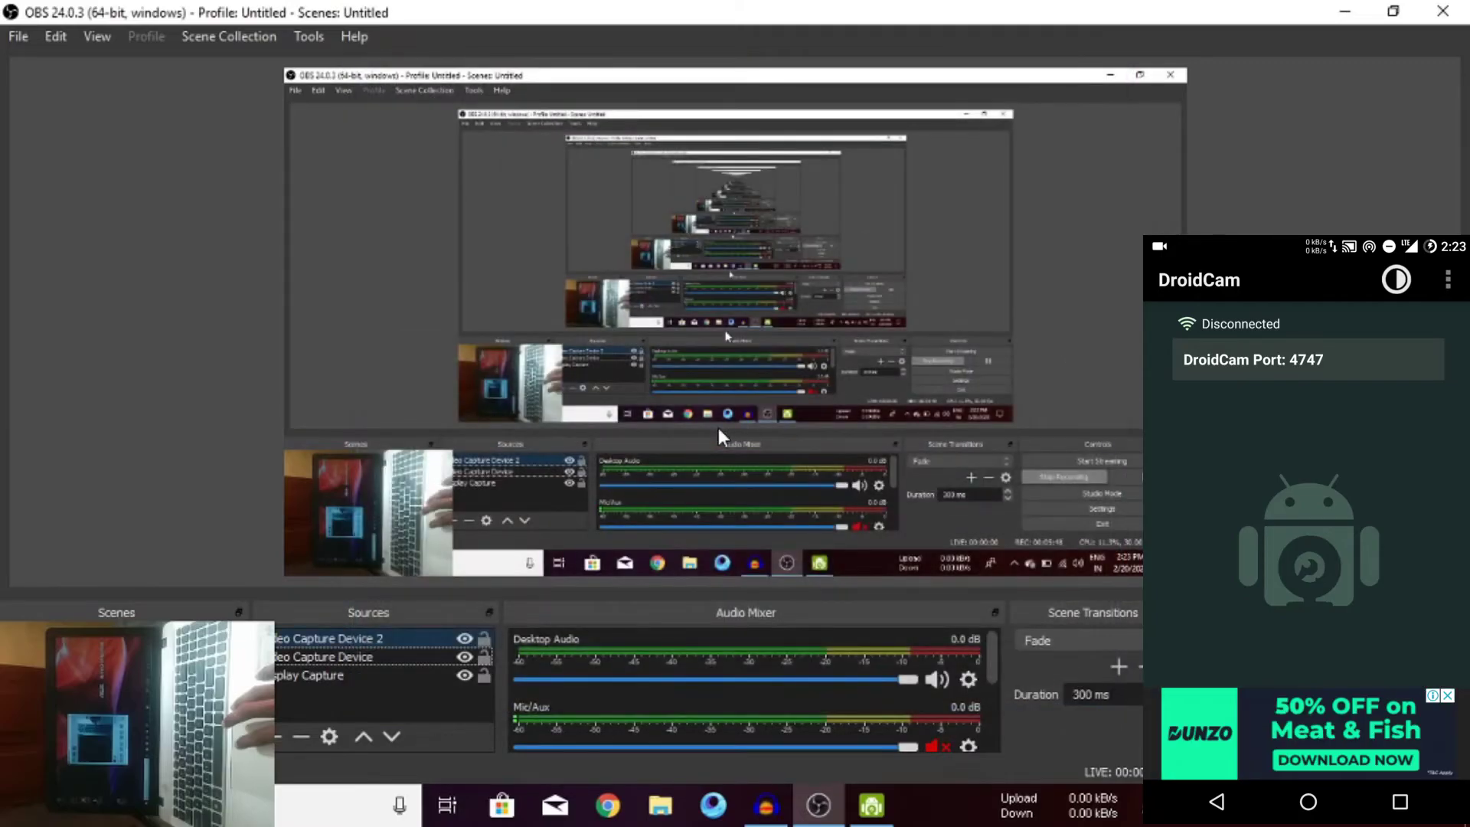
{"action": "left_click", "coordinate": [466, 638]}
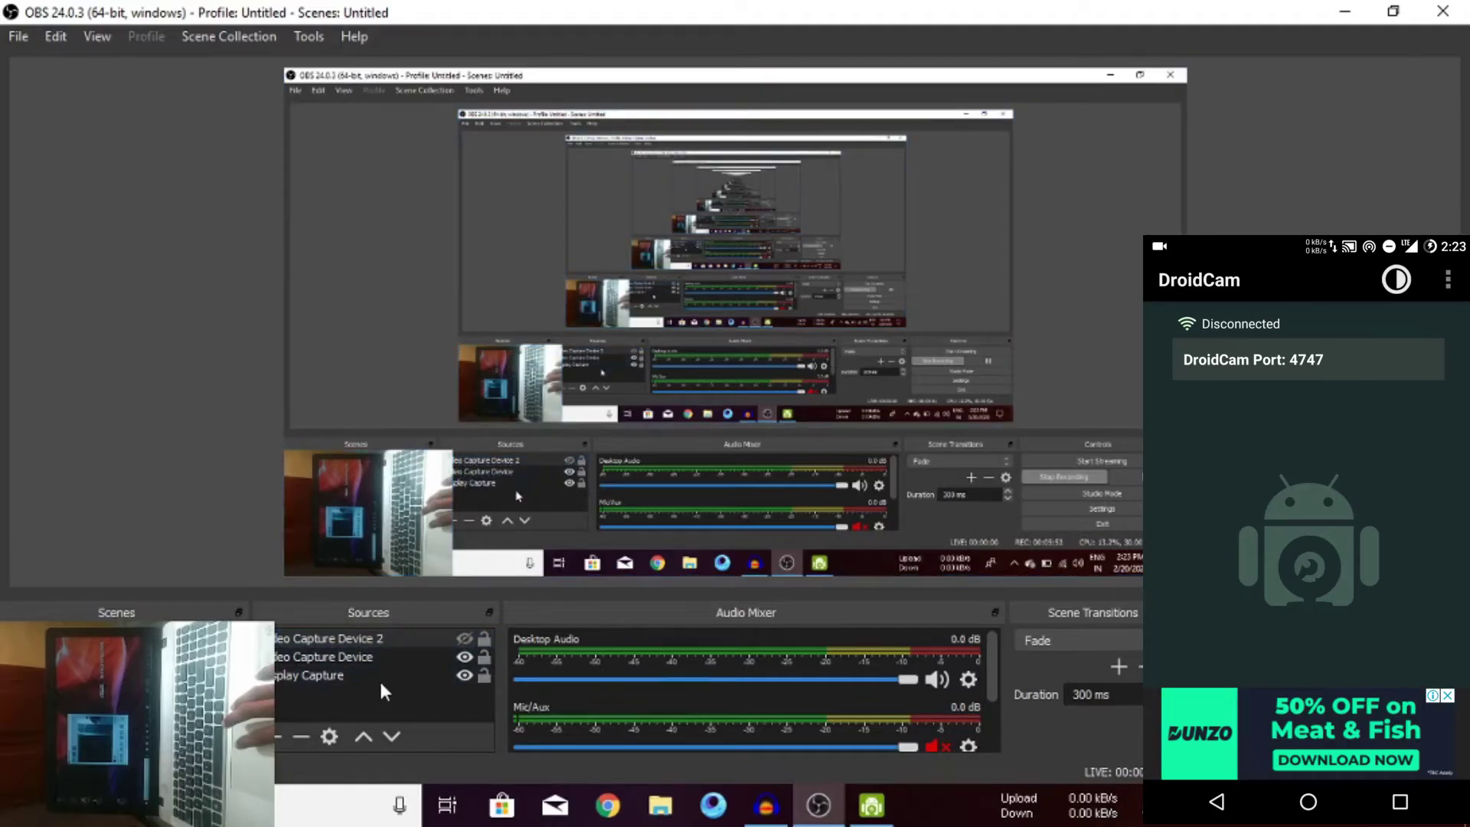
Minimize OBS, restore DroidCam Client, start the WiFi camera stream, then minimize the client.
{"action": "left_click", "coordinate": [1336, 13]}
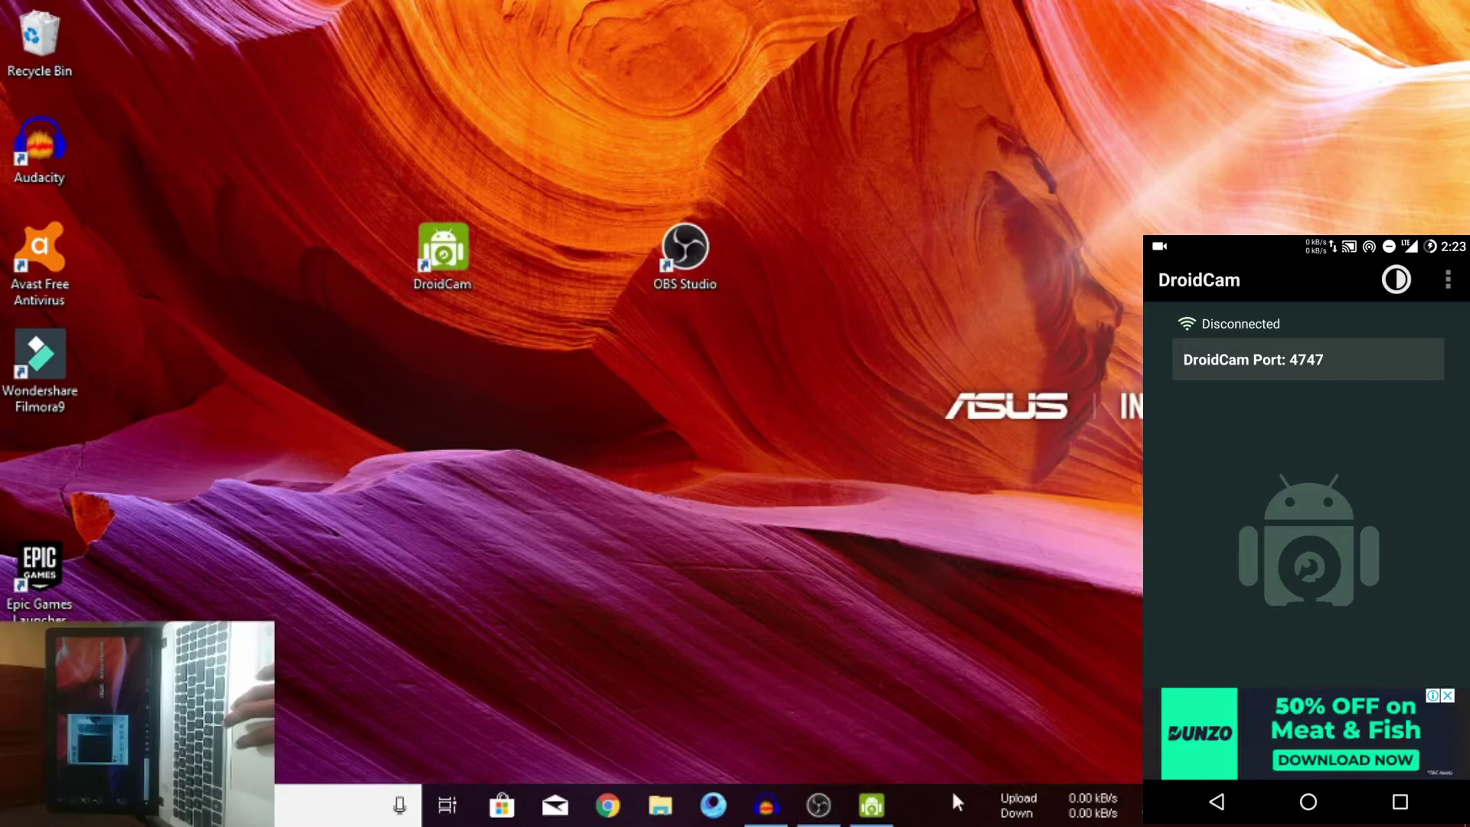
{"action": "left_click", "coordinate": [871, 805]}
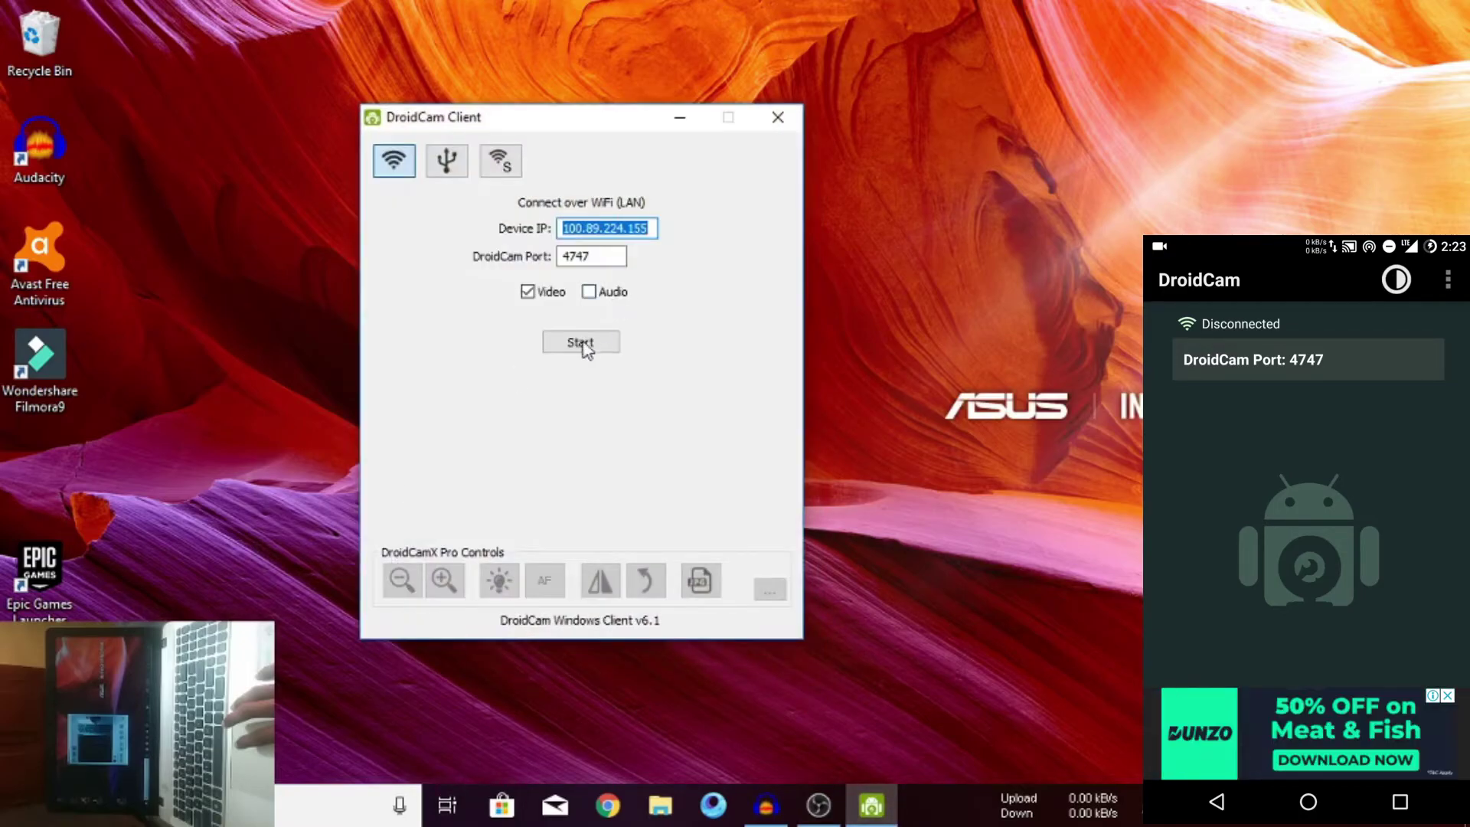
{"action": "left_click", "coordinate": [582, 344]}
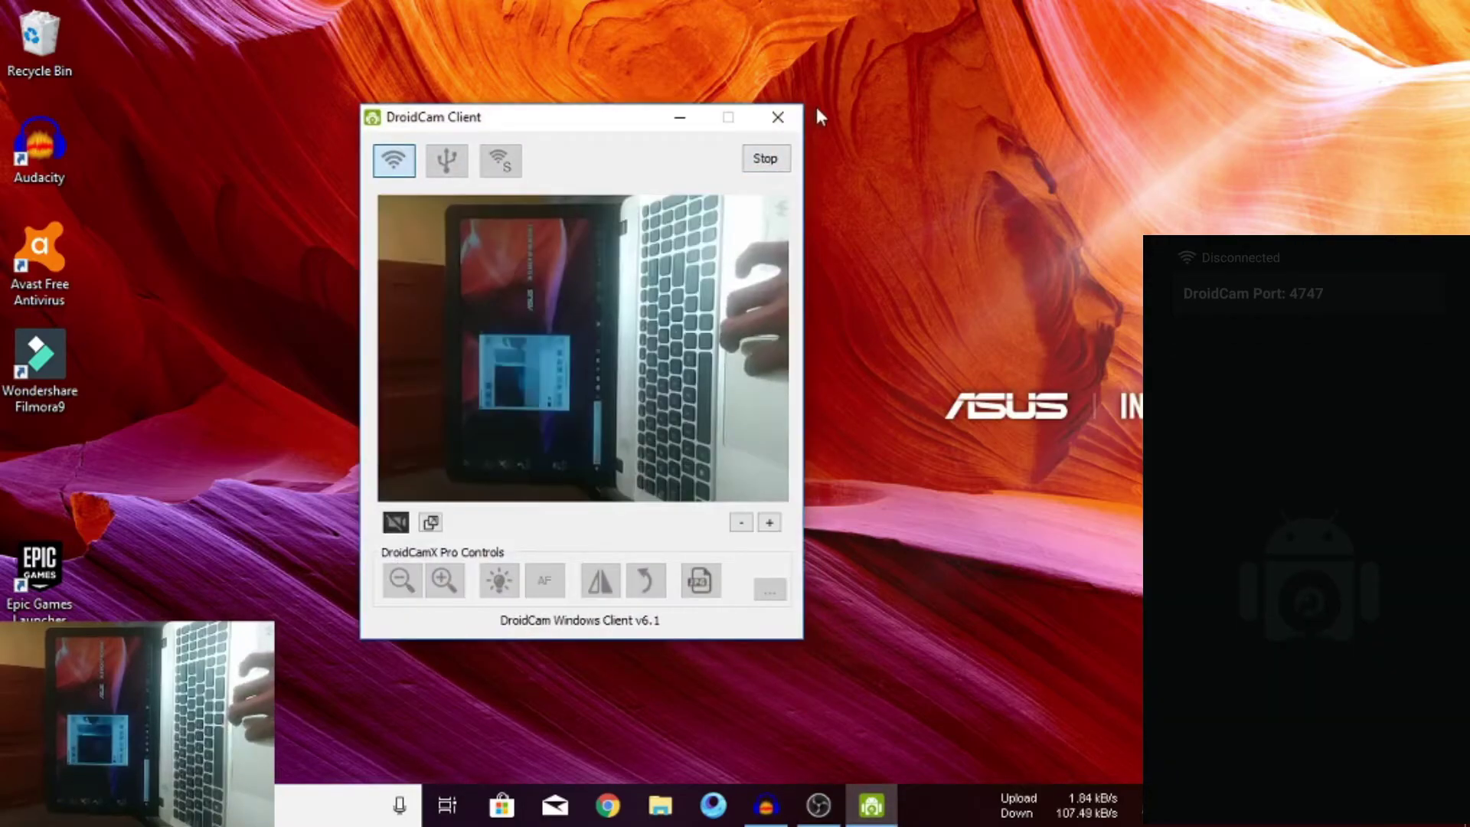
{"action": "left_click", "coordinate": [680, 117]}
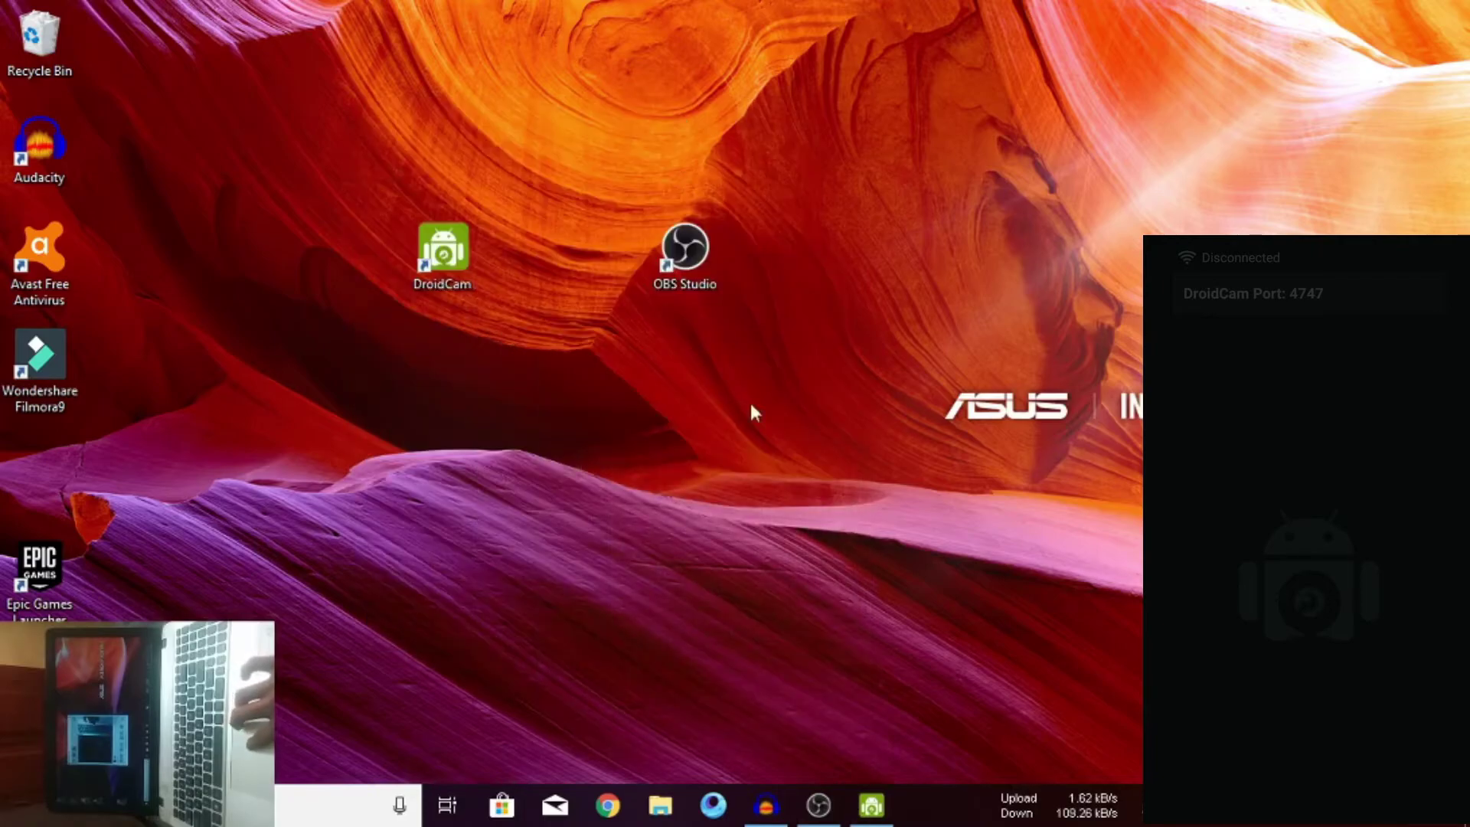
{"action": "left_click", "coordinate": [818, 804]}
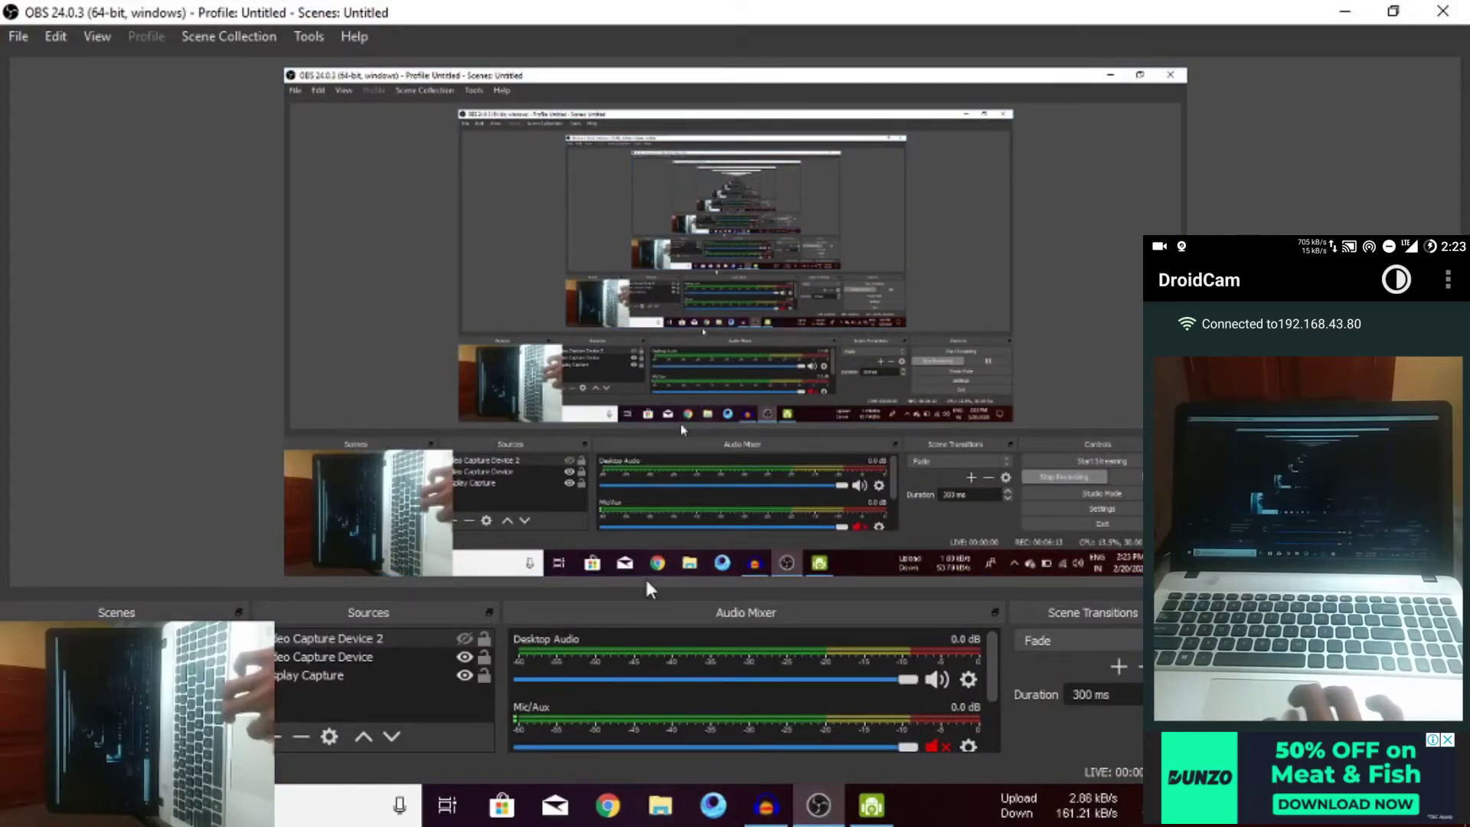
{"action": "left_click", "coordinate": [365, 453]}
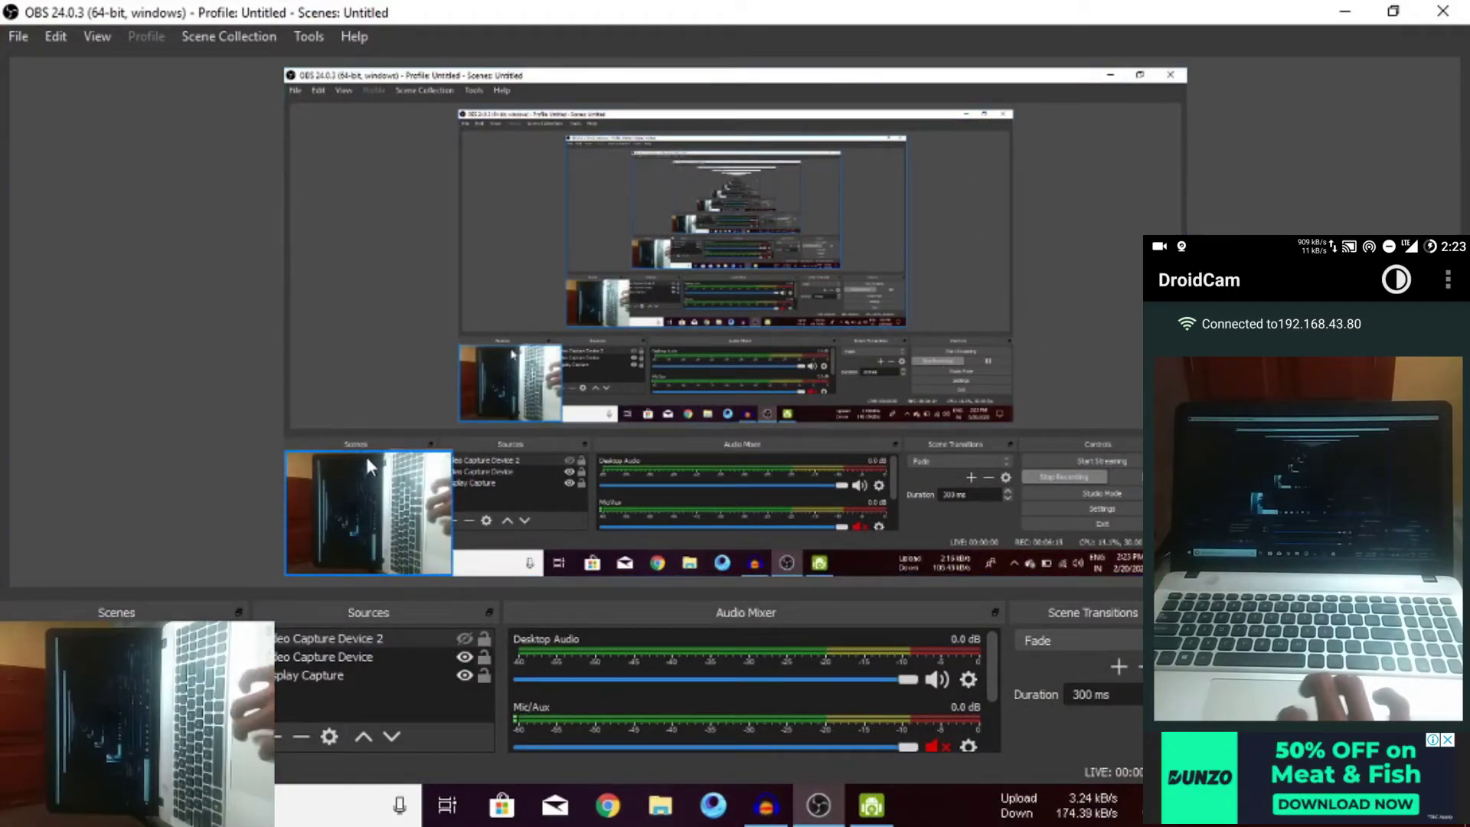
{"action": "left_click", "coordinate": [397, 425]}
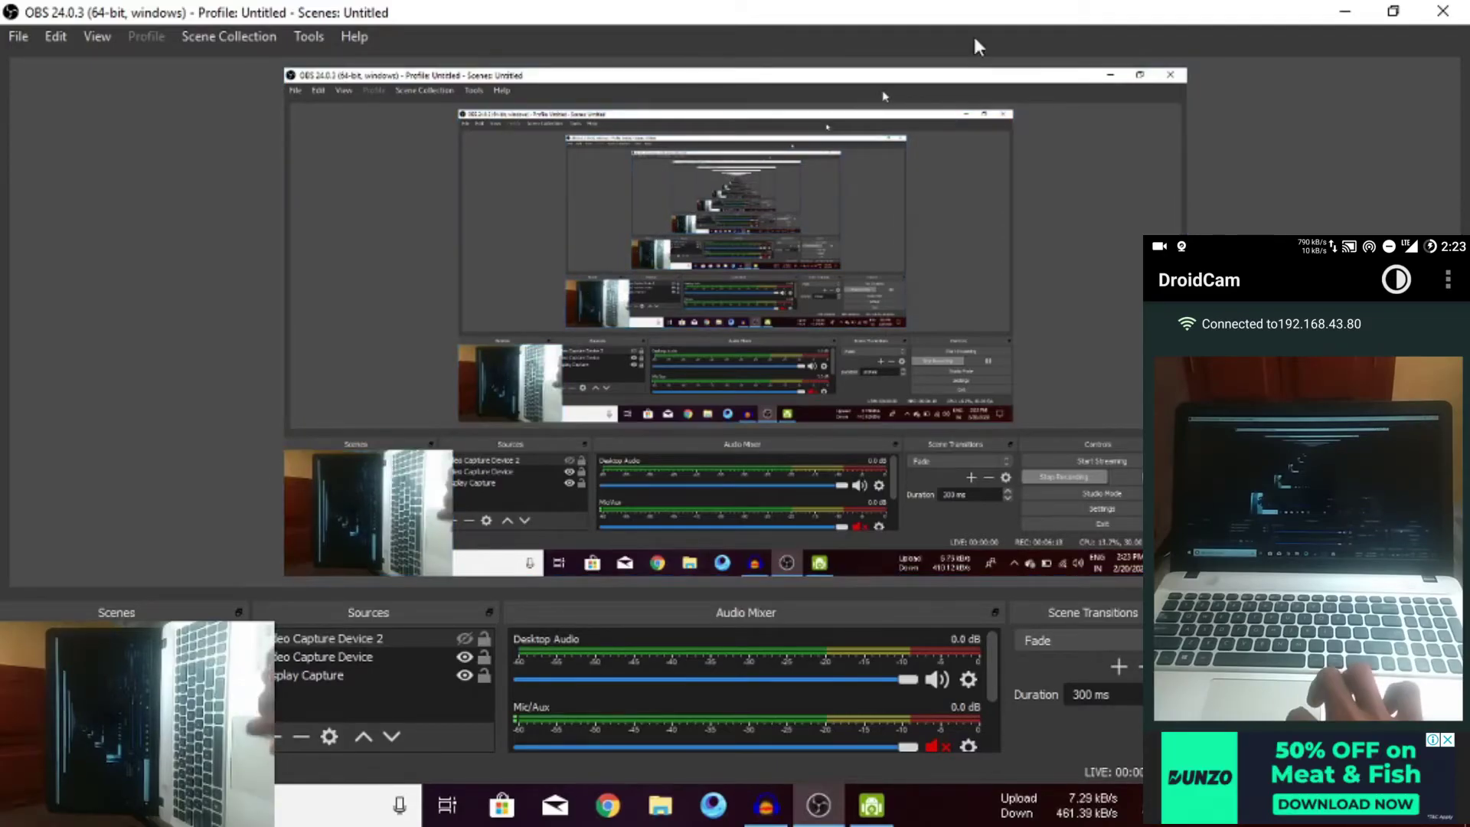
{"action": "left_click", "coordinate": [1340, 18]}
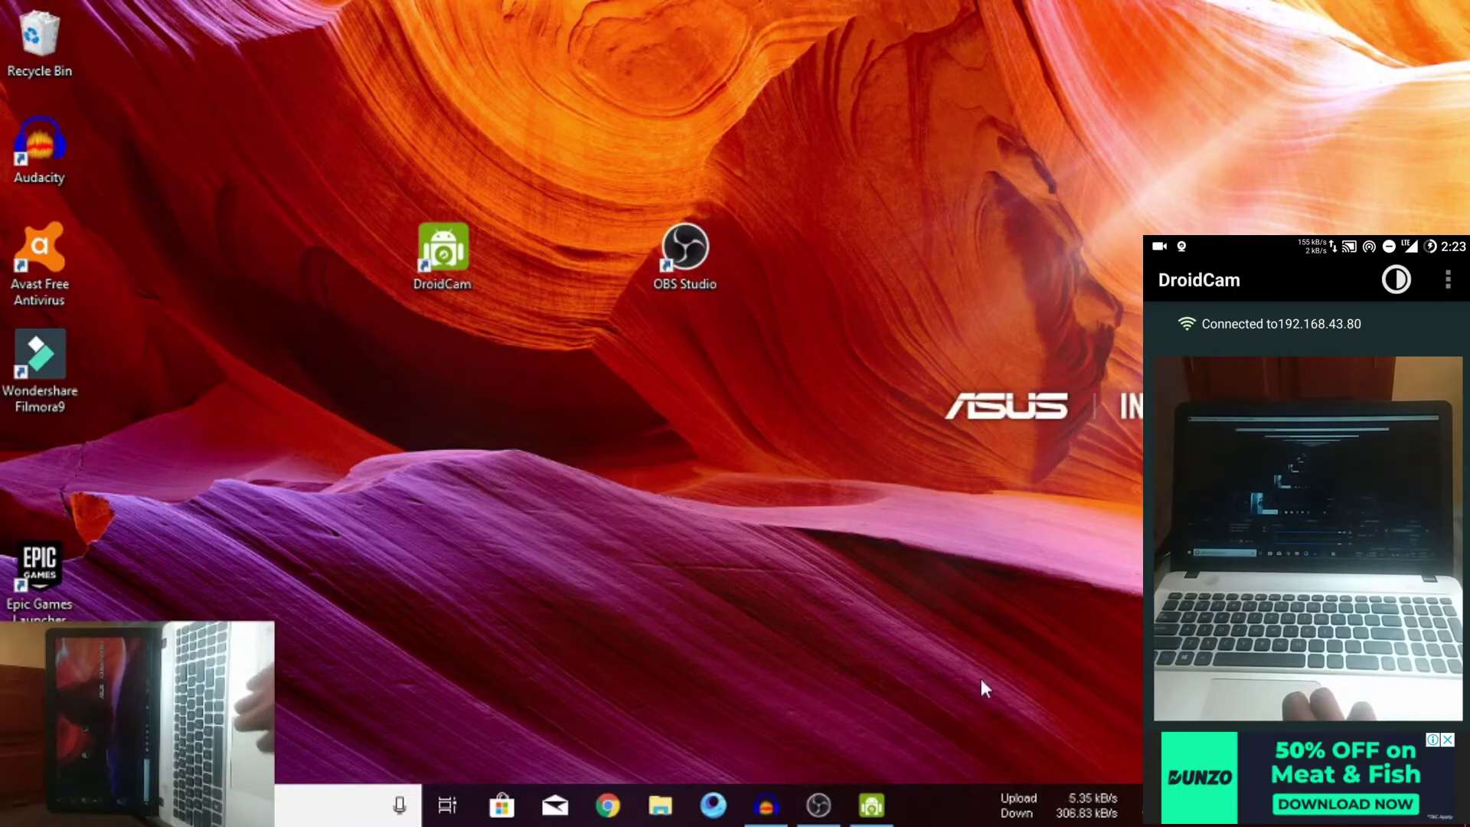
Restore DroidCam Client from the taskbar and stop the phone camera stream.
{"action": "mouse_move", "coordinate": [861, 821]}
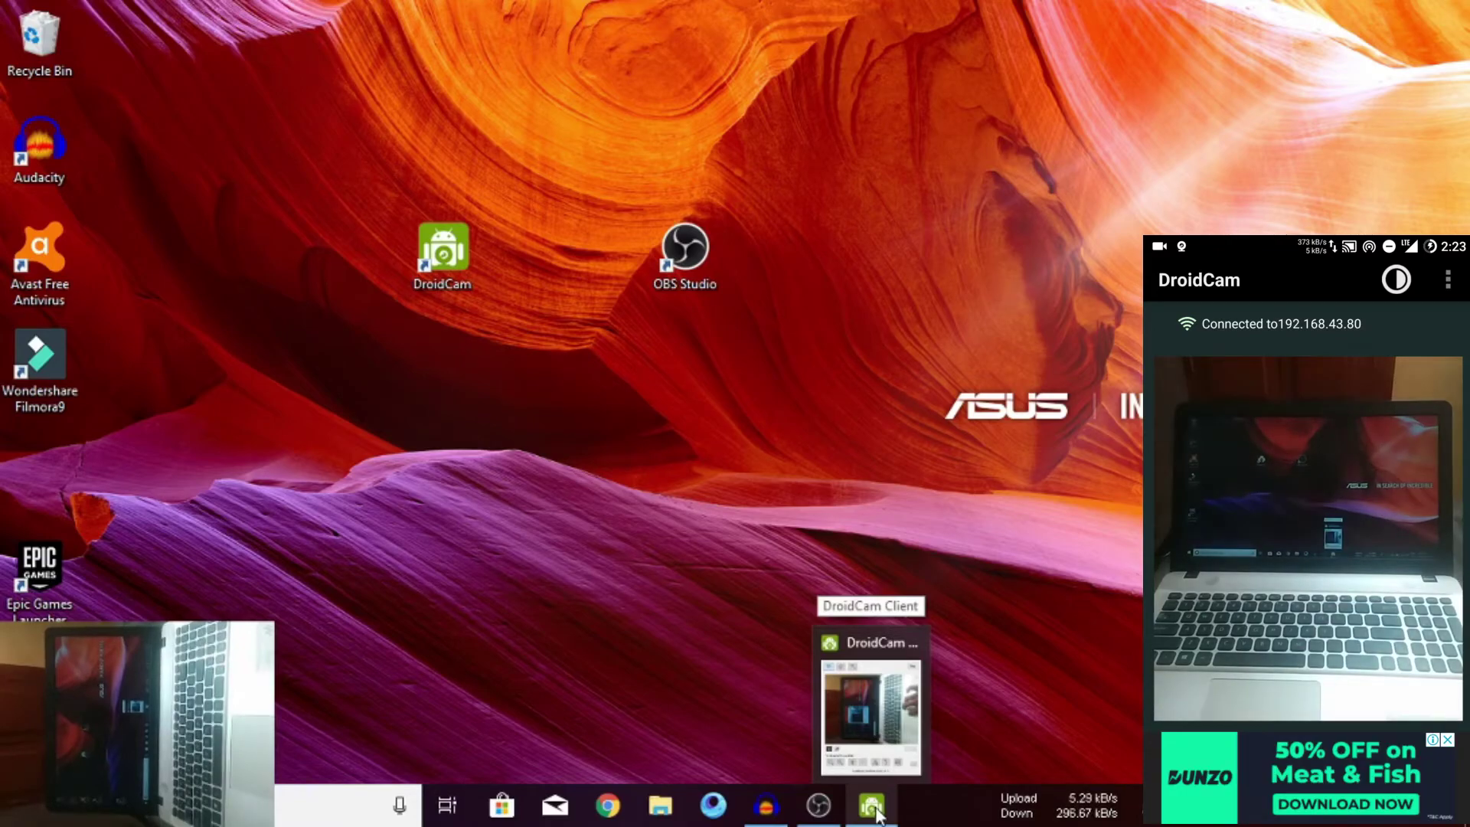
{"action": "left_click", "coordinate": [873, 808]}
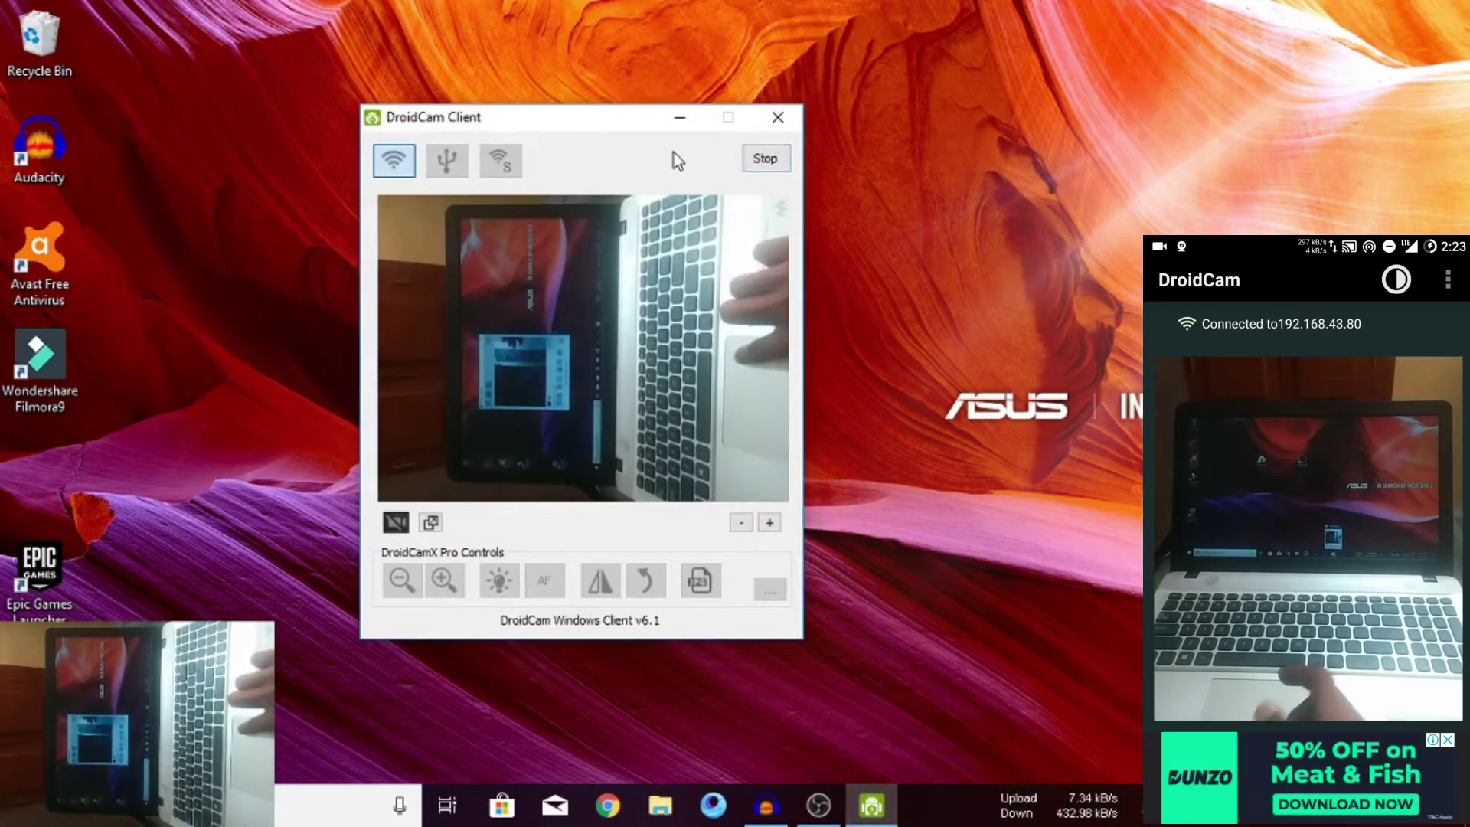
{"action": "left_click", "coordinate": [753, 162]}
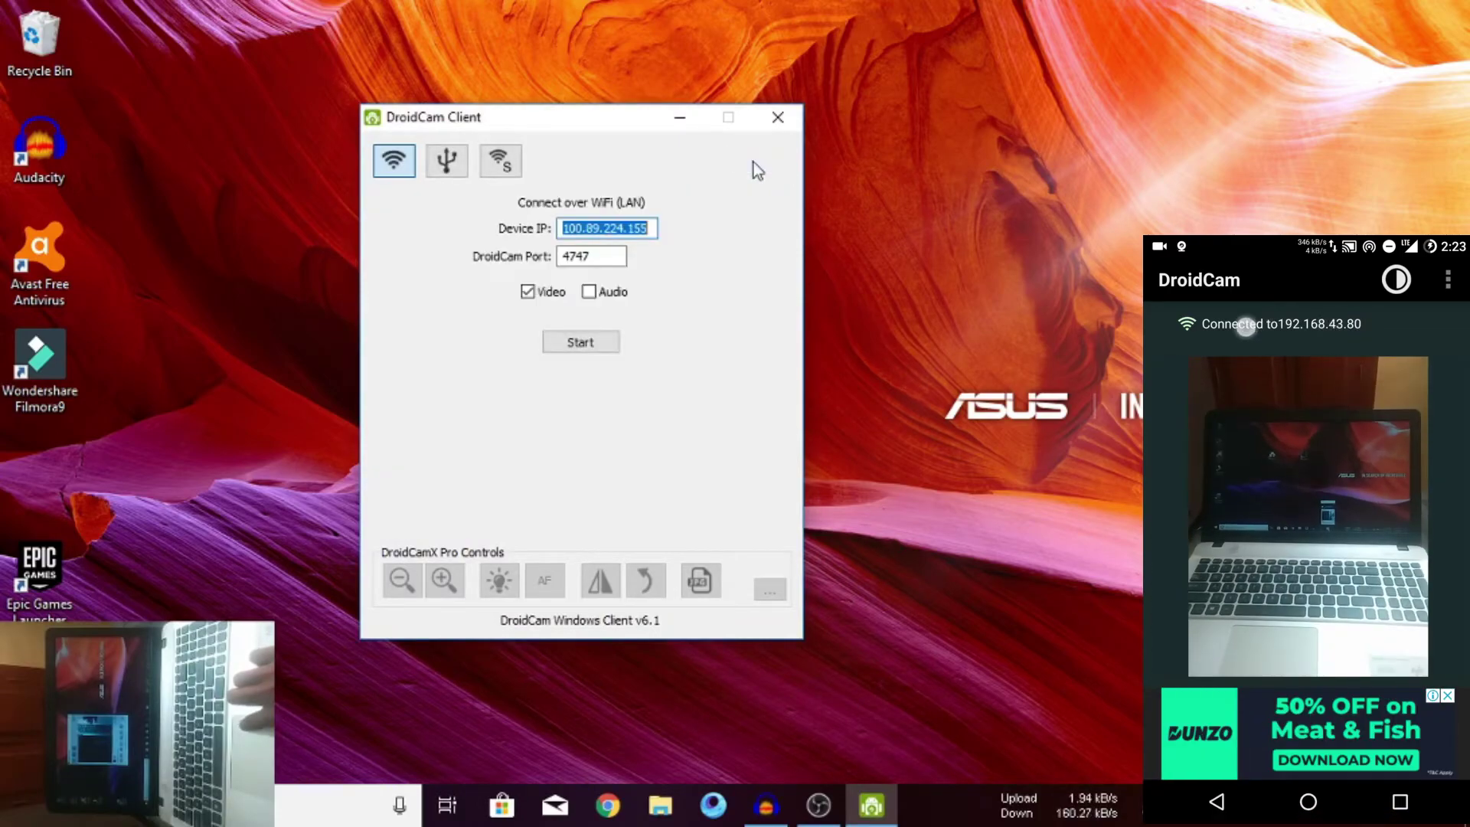